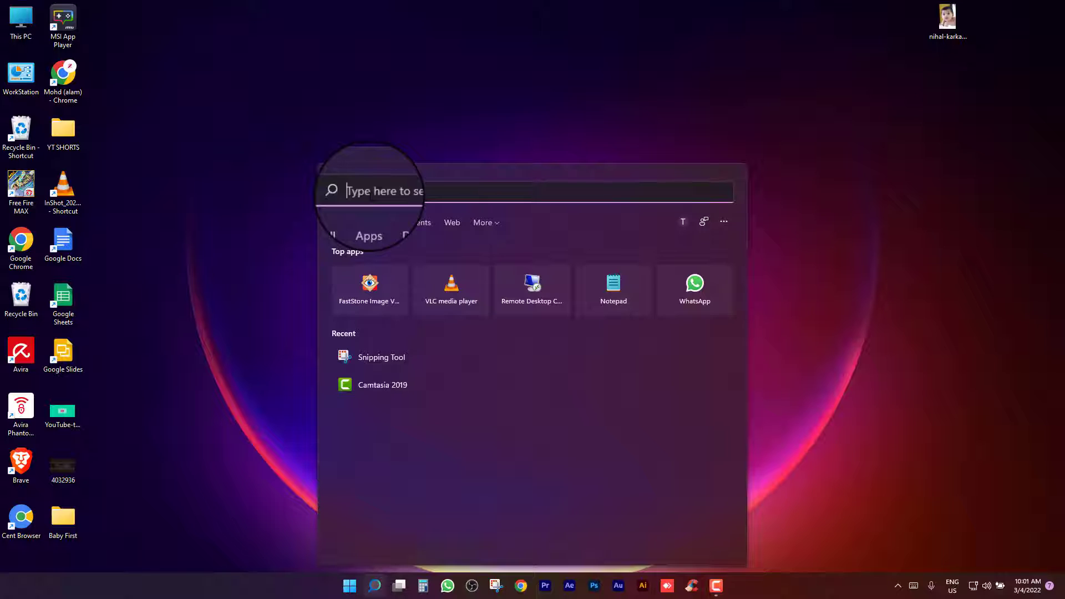
# Search Windows for Snipping Tool, open the app and close its window.
pyautogui.write('snipping Tool')
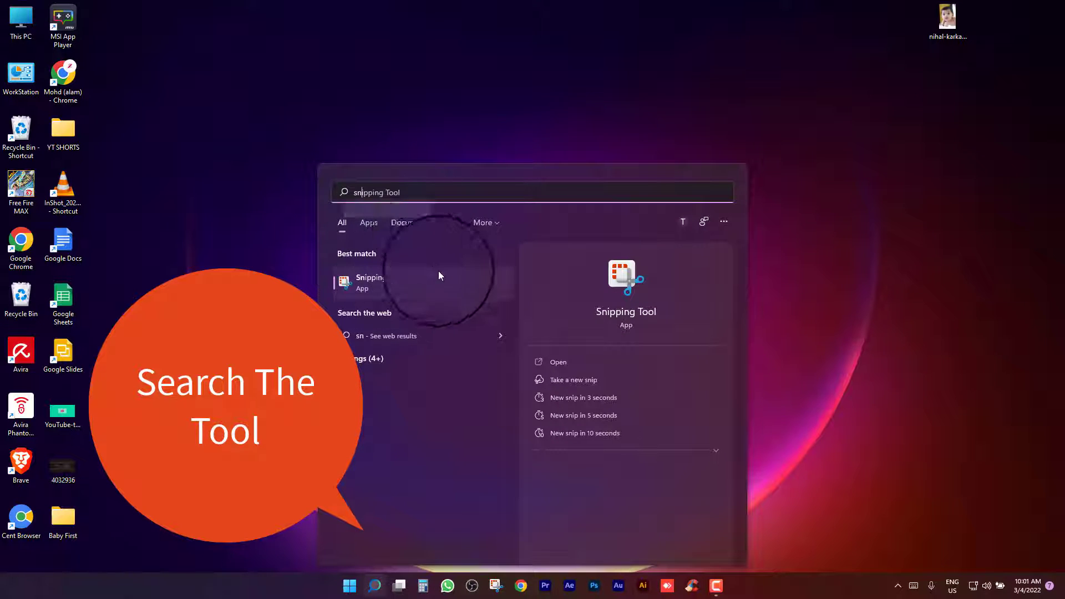
pyautogui.click(408, 277)
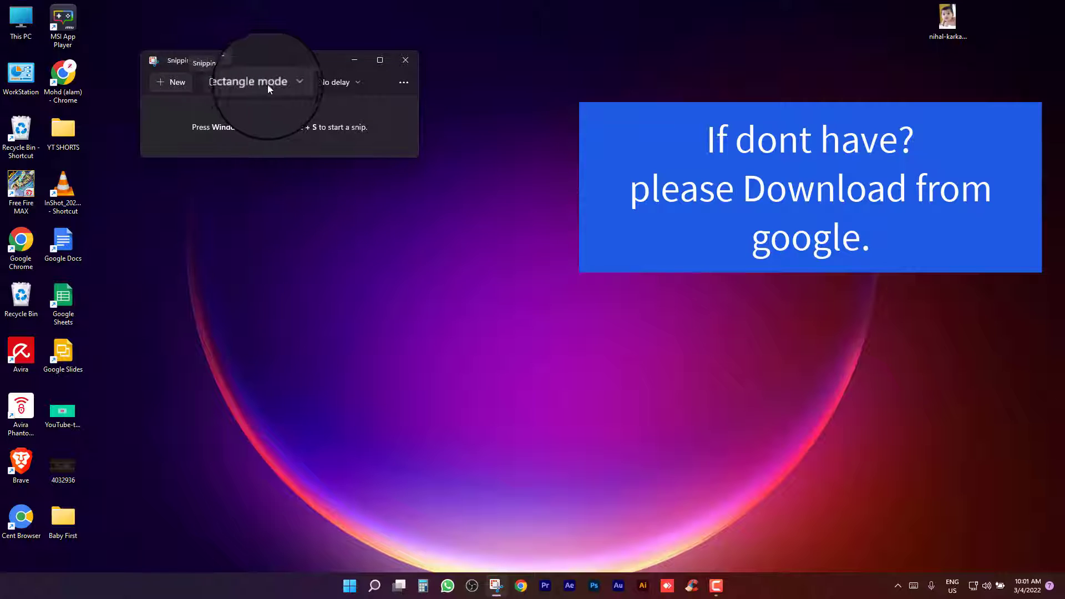
pyautogui.click(418, 58)
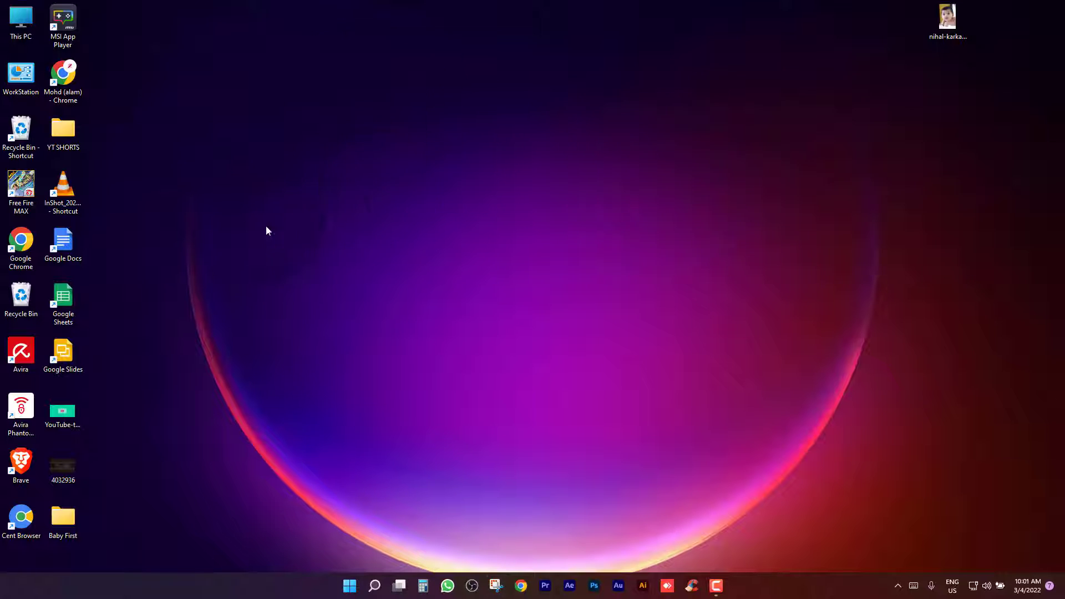
# Open Snipping Tool, capture a large rectangular area of the desktop wallpaper as a new snip, and close the result.
pyautogui.moveTo(383, 589)
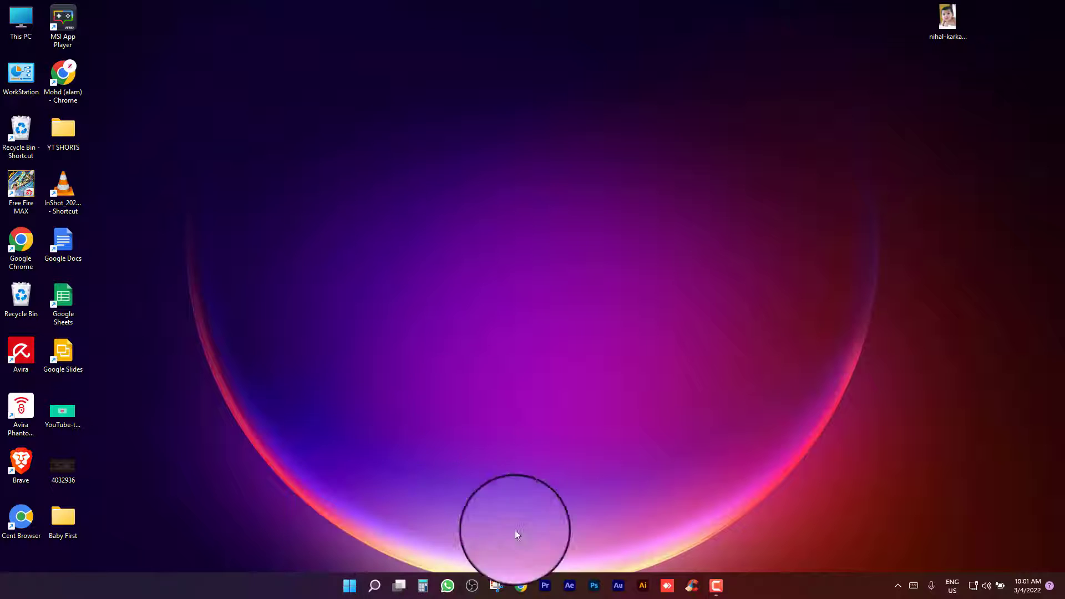
pyautogui.click(496, 587)
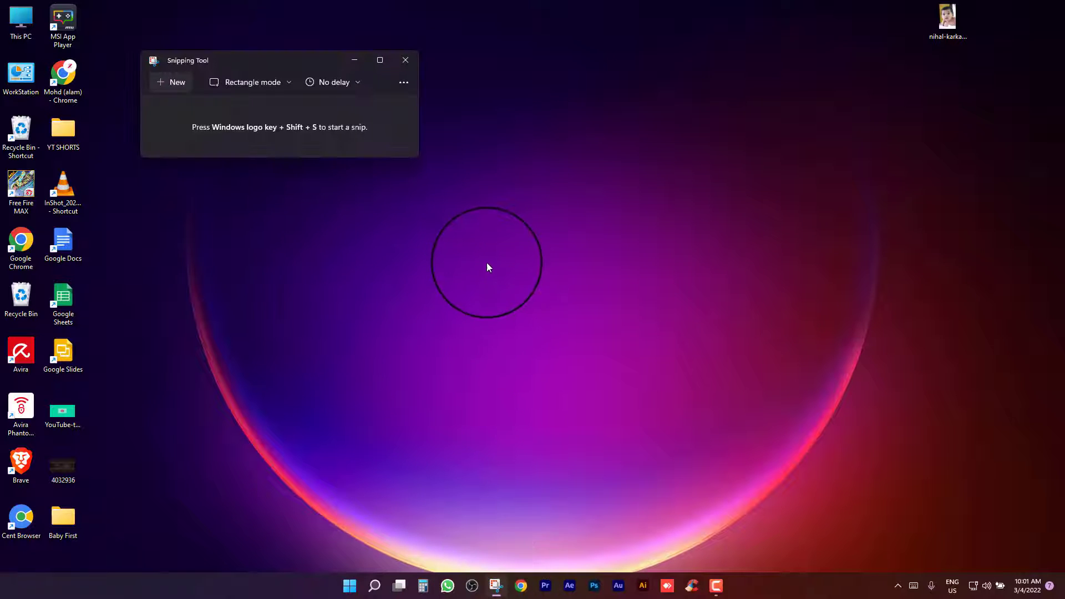
pyautogui.click(178, 82)
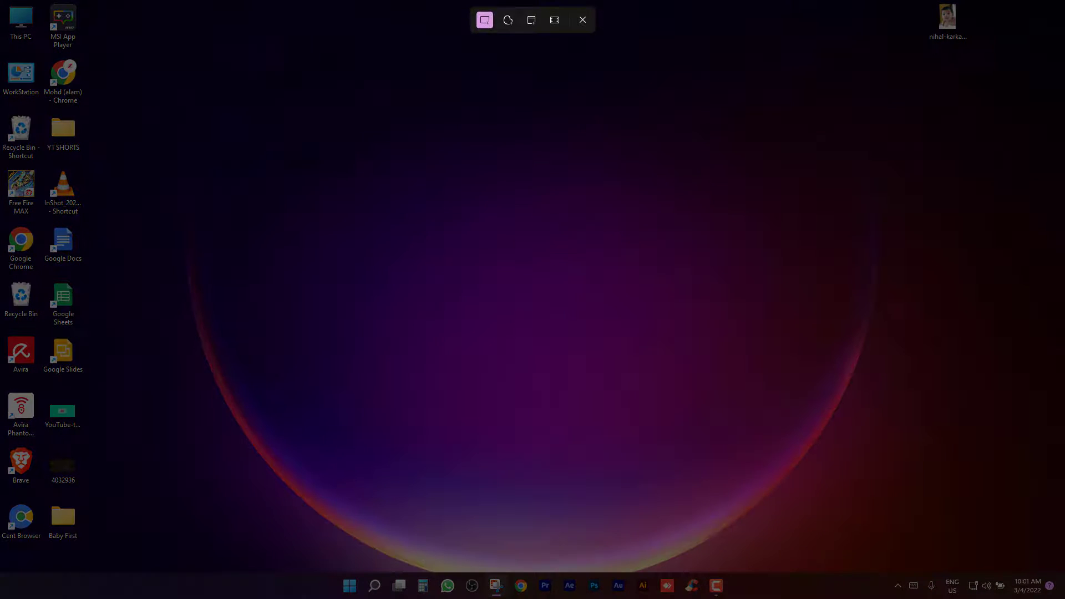
pyautogui.moveTo(275, 86); pyautogui.dragTo(871, 467)
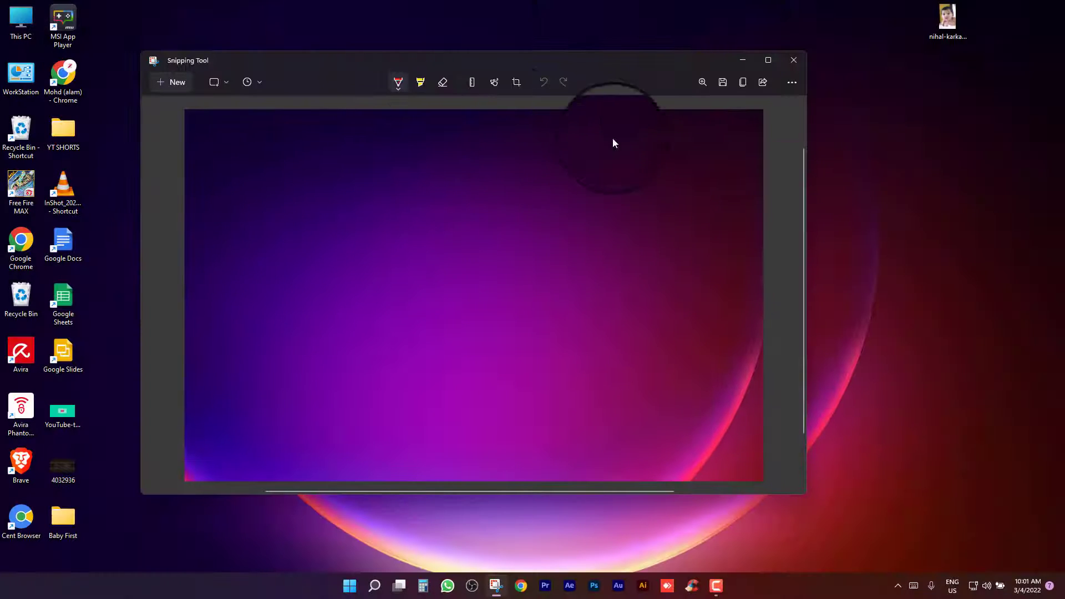
pyautogui.click(793, 60)
# Reopen Snipping Tool in Window mode and capture the entire desktop as a new snip, closing the result.
pyautogui.click(495, 585)
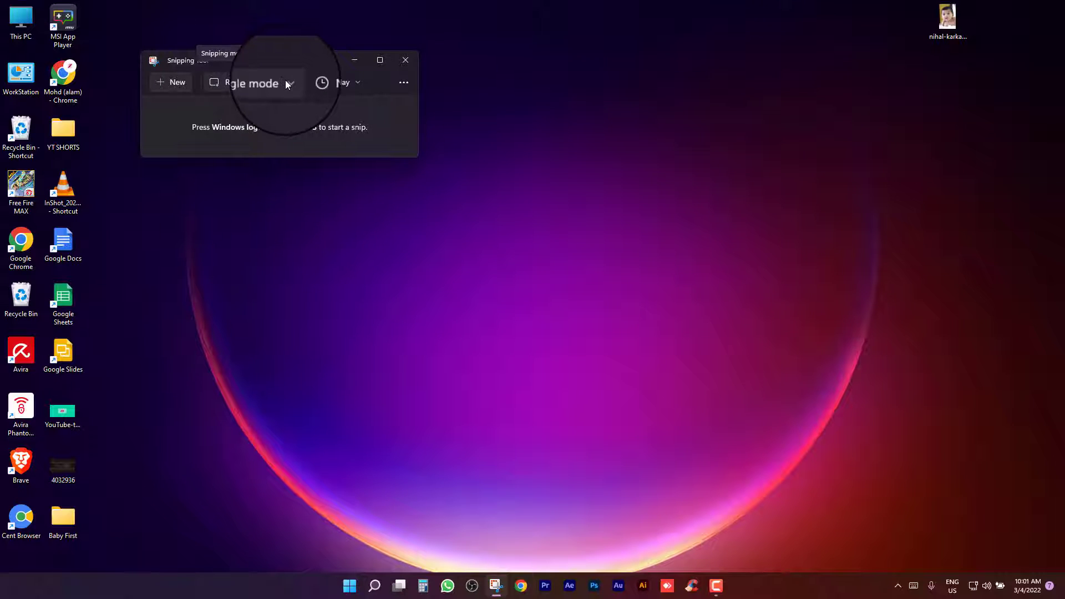
pyautogui.click(285, 81)
pyautogui.click(271, 126)
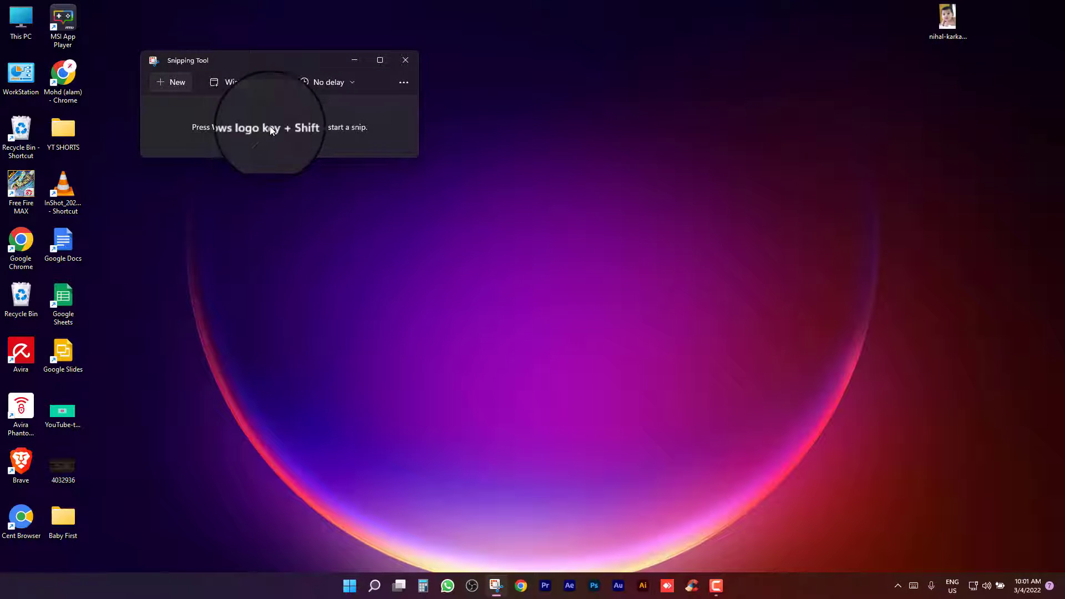
pyautogui.click(181, 81)
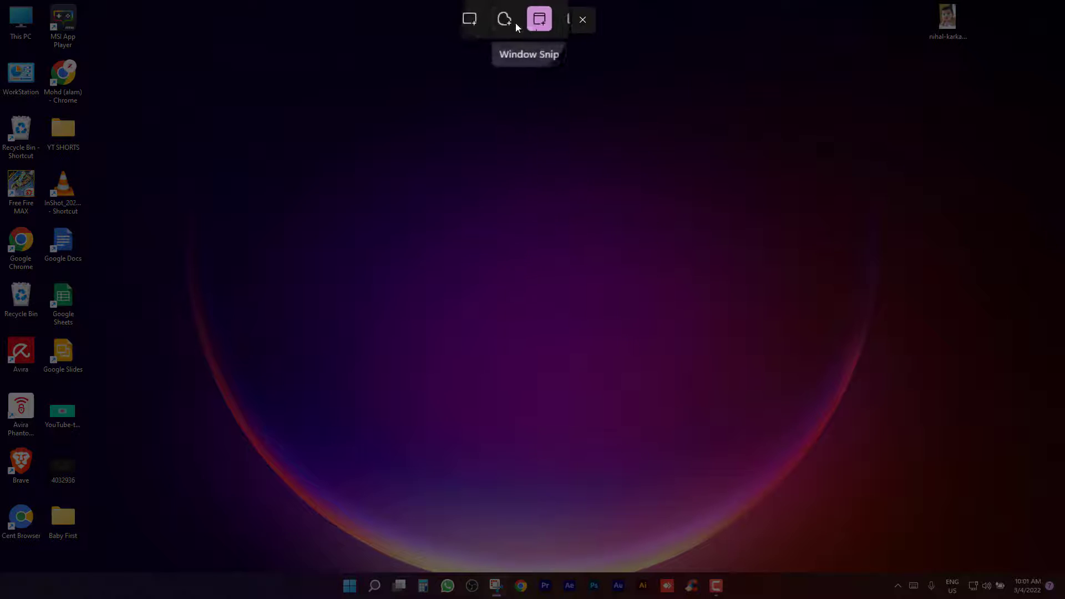
pyautogui.click(485, 20)
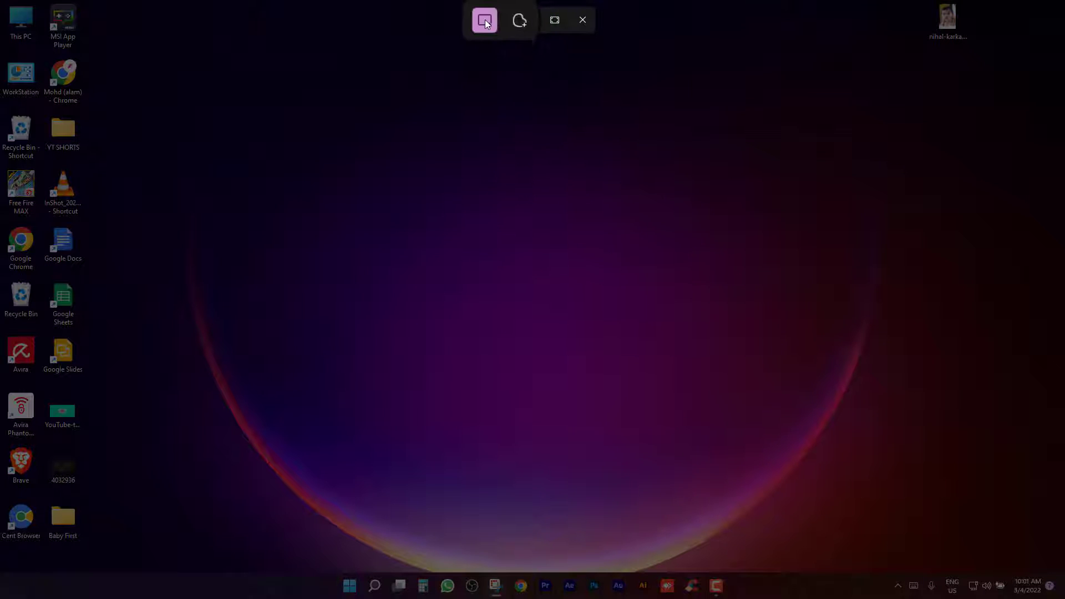
pyautogui.click(558, 20)
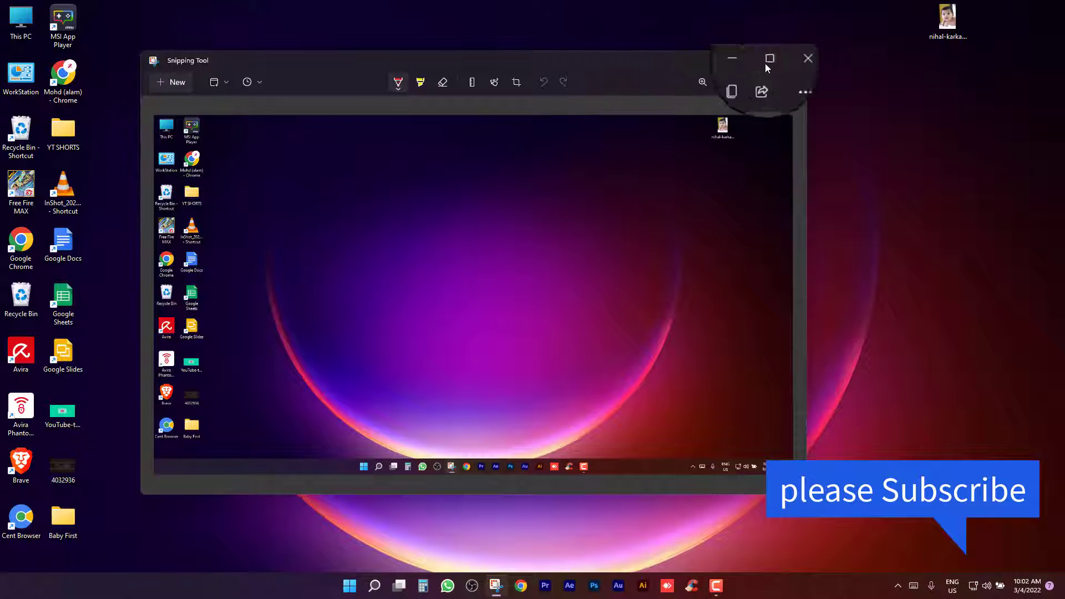
pyautogui.click(799, 60)
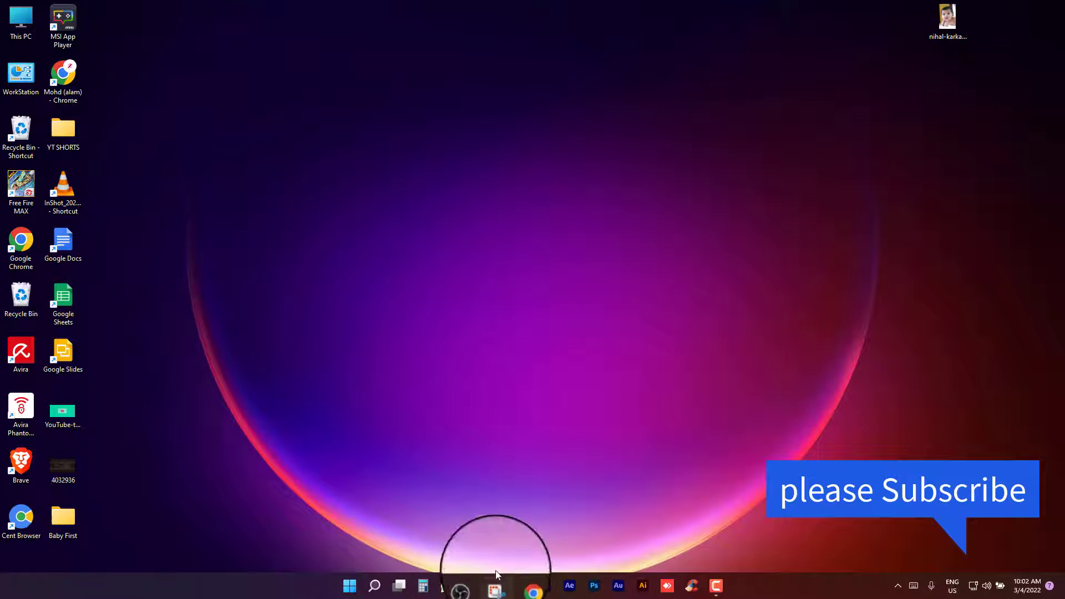
# Reopen Snipping Tool in Rectangle mode and snip a large rectangular area of the desktop wallpaper.
pyautogui.click(495, 586)
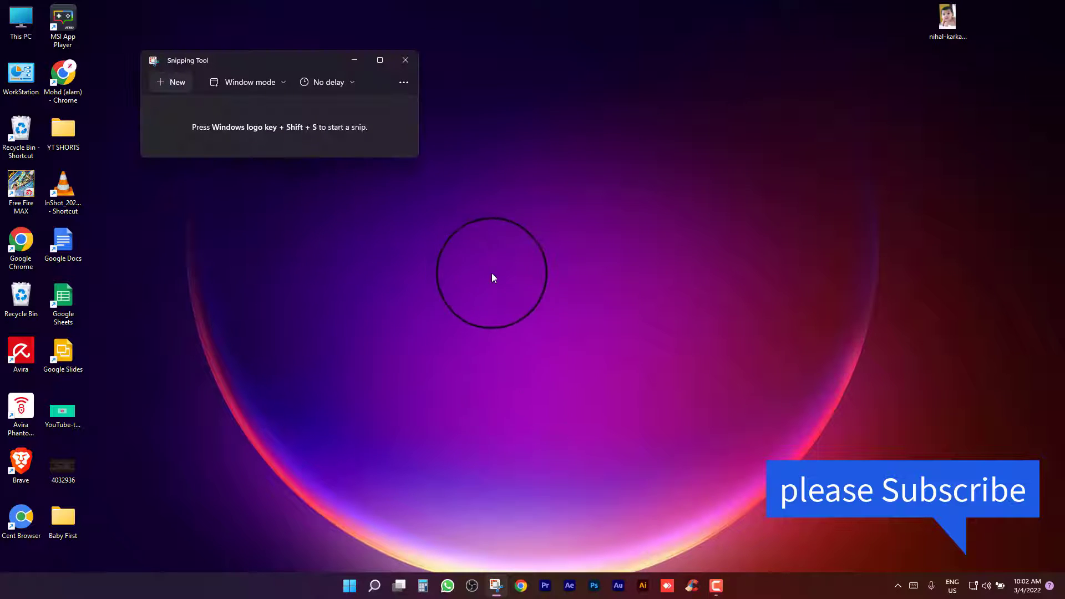
pyautogui.click(275, 81)
pyautogui.click(270, 106)
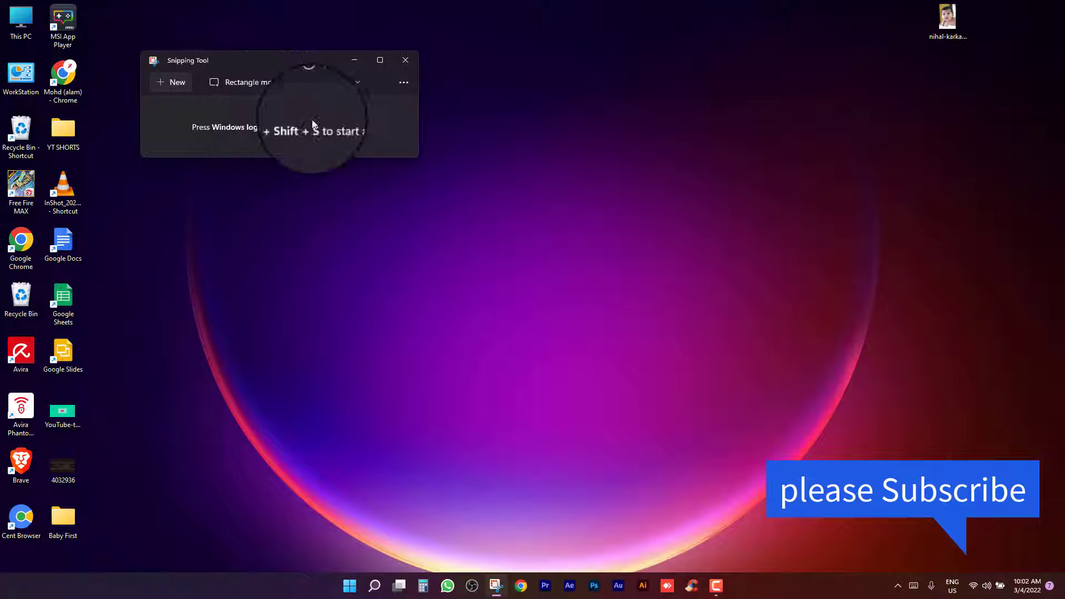
pyautogui.click(160, 82)
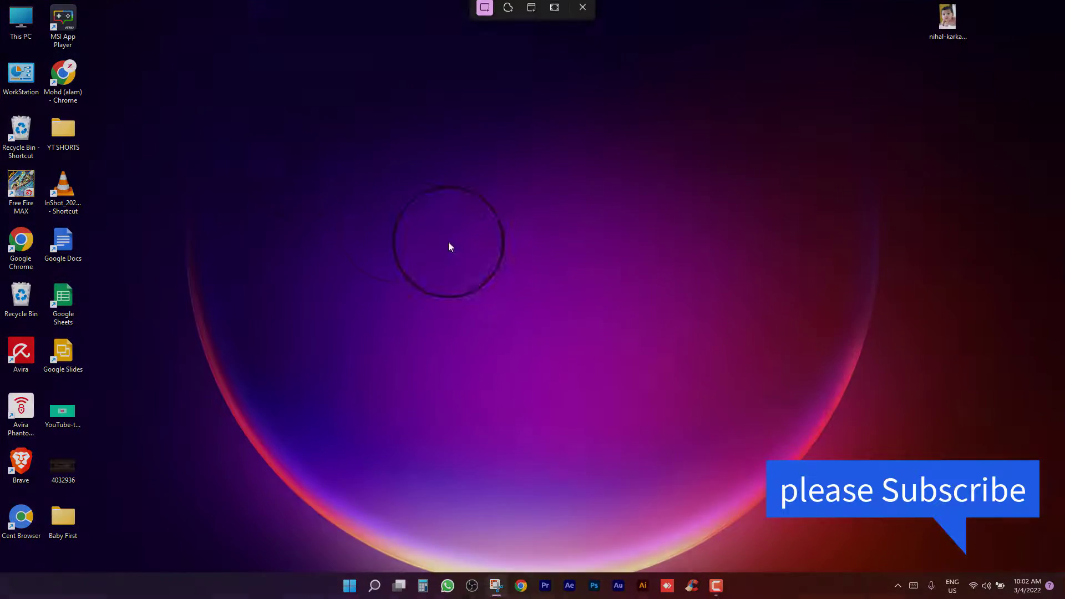
pyautogui.moveTo(267, 88); pyautogui.dragTo(963, 476)
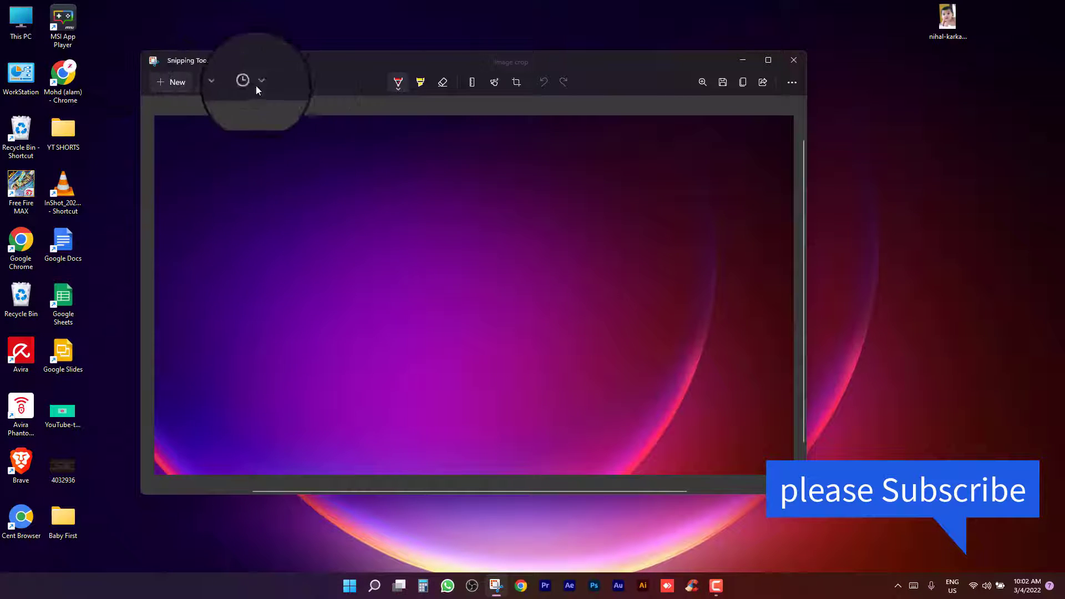
# Switch the snipping mode to Full-screen mode and take a new snip of the whole desktop.
pyautogui.click(228, 88)
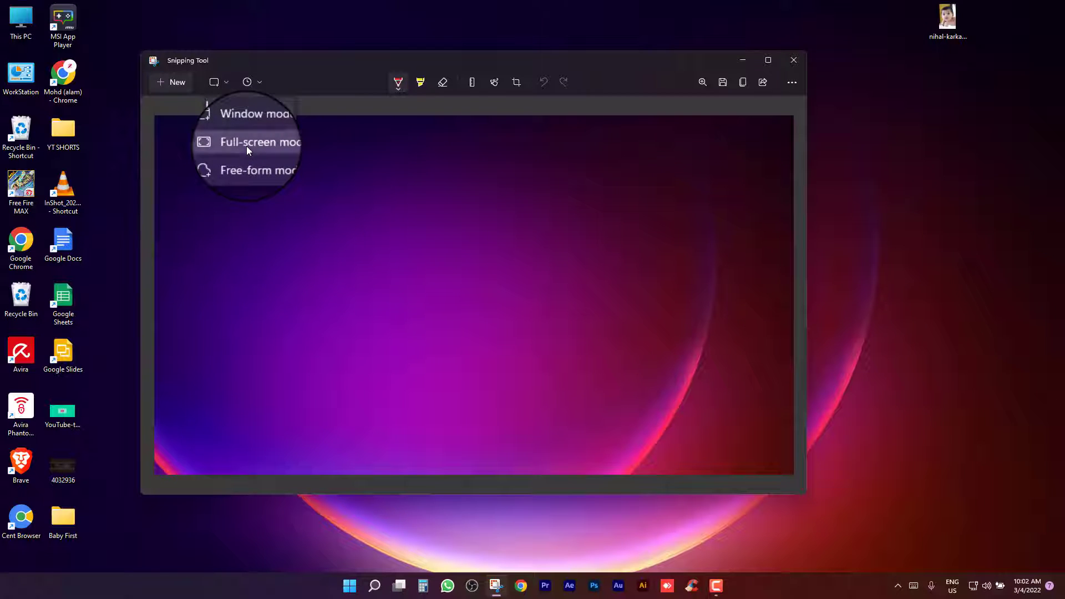
pyautogui.click(247, 146)
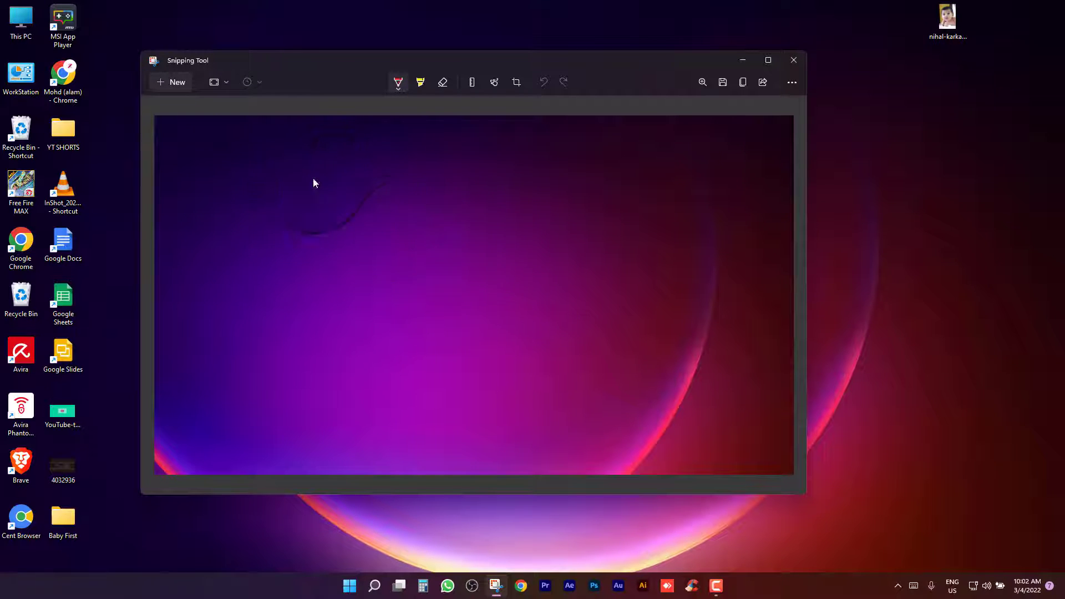
pyautogui.click(184, 81)
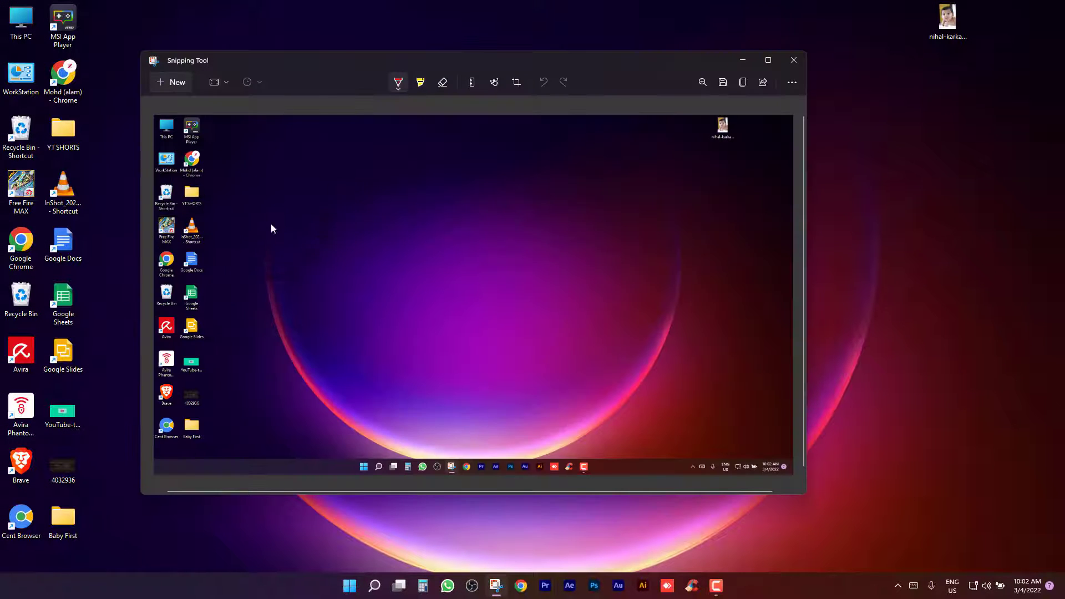
# Capture a large rounded area of the desktop wallpaper in Free-form mode and mark it with a short red pen stroke.
pyautogui.click(226, 82)
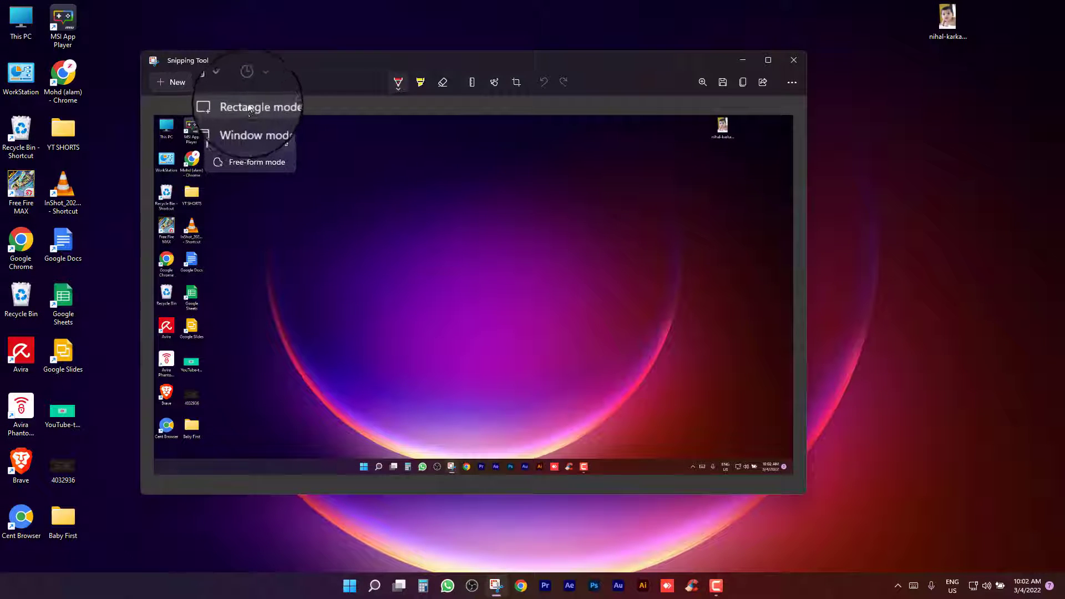
pyautogui.click(242, 162)
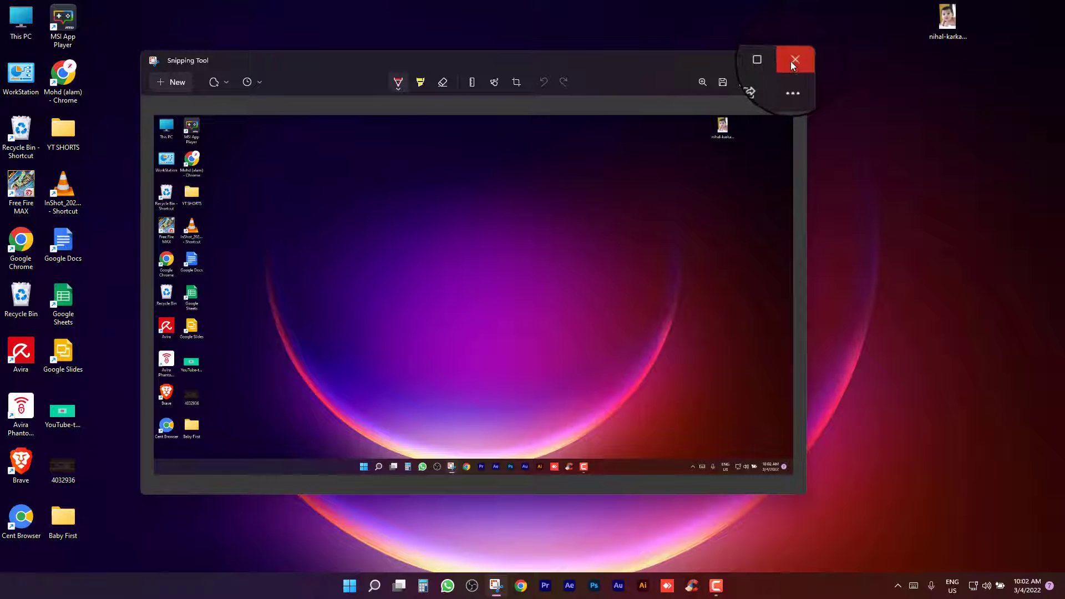
pyautogui.click(183, 85)
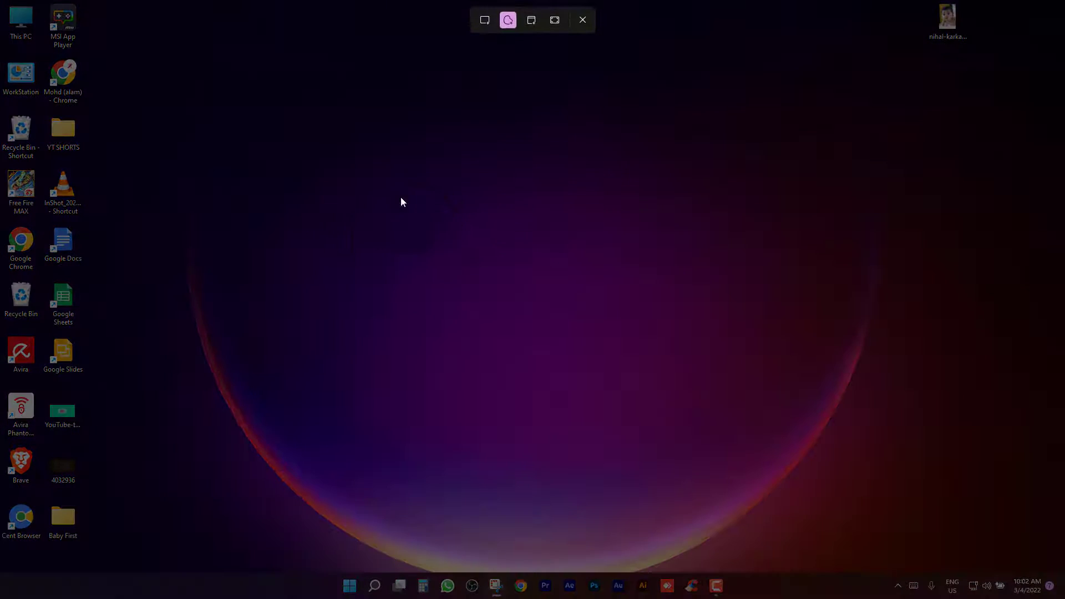
pyautogui.moveTo(313, 265)
pyautogui.mouseDown()
pyautogui.moveTo(357, 167)
pyautogui.moveTo(537, 136)
pyautogui.moveTo(663, 178)
pyautogui.moveTo(730, 257)
pyautogui.moveTo(740, 347)
pyautogui.moveTo(692, 432)
pyautogui.moveTo(594, 481)
pyautogui.moveTo(482, 515)
pyautogui.moveTo(338, 432)
pyautogui.moveTo(296, 304)
pyautogui.moveTo(314, 263)
pyautogui.mouseUp()
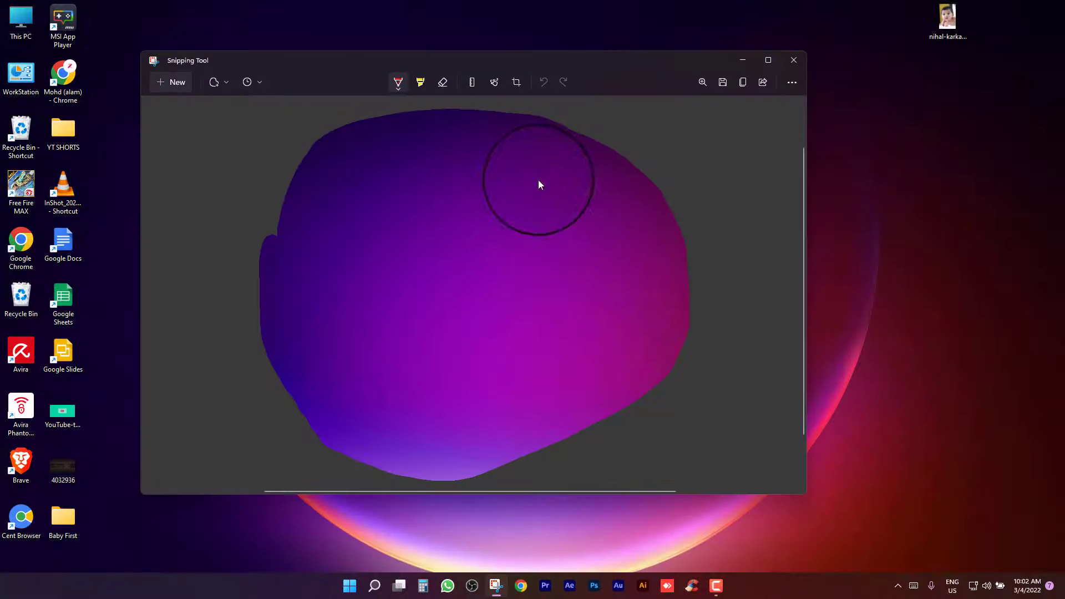
pyautogui.moveTo(470, 233); pyautogui.dragTo(517, 205)
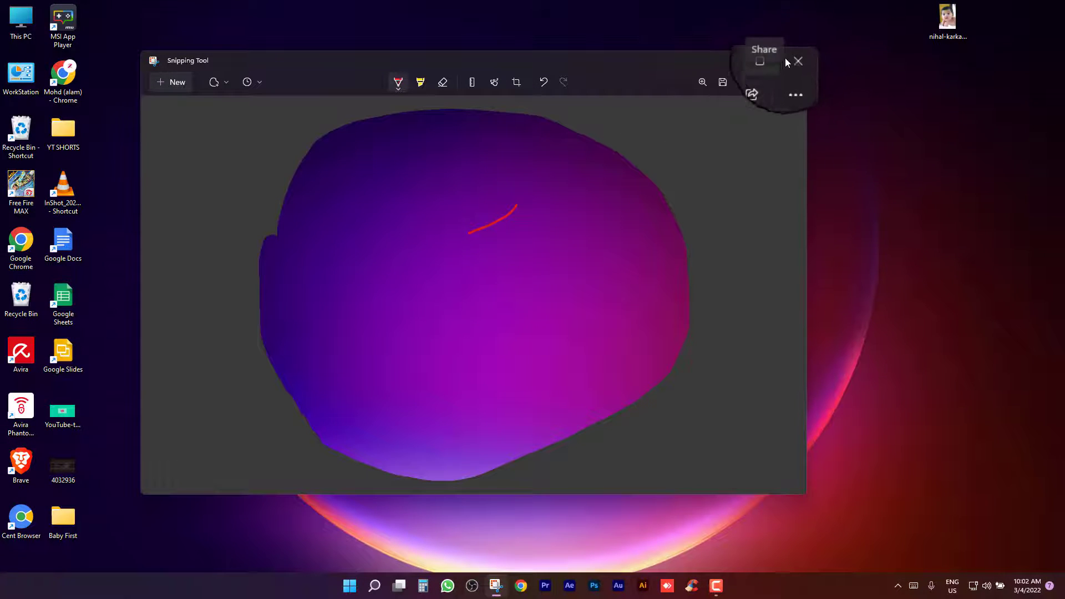
# Switch back to Rectangle mode, snip nearly all of the wallpaper beside the desktop icons, and close the result.
pyautogui.click(227, 80)
pyautogui.click(240, 105)
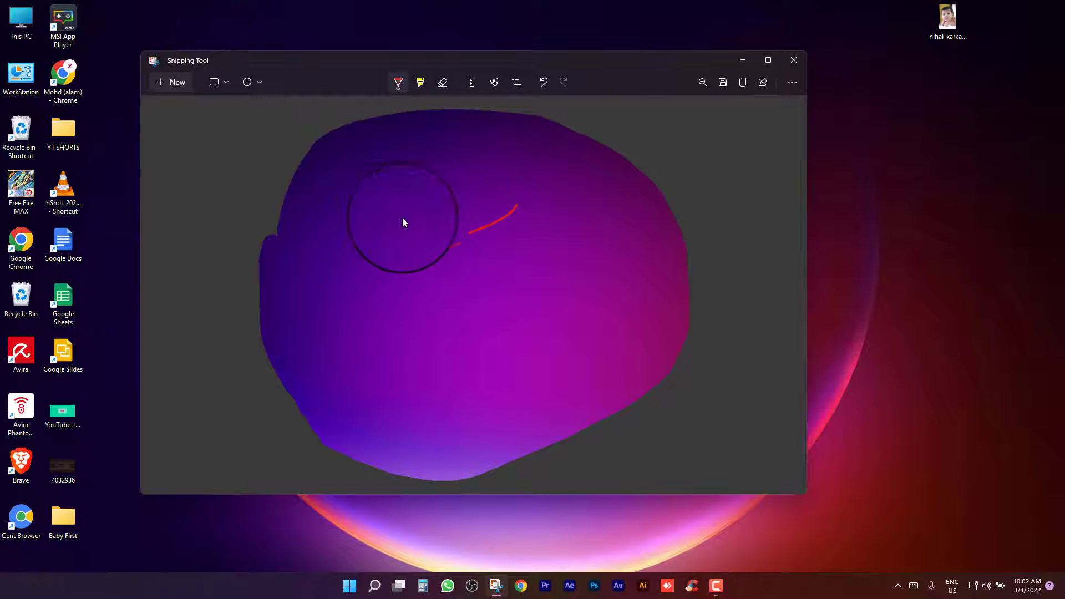
pyautogui.click(176, 84)
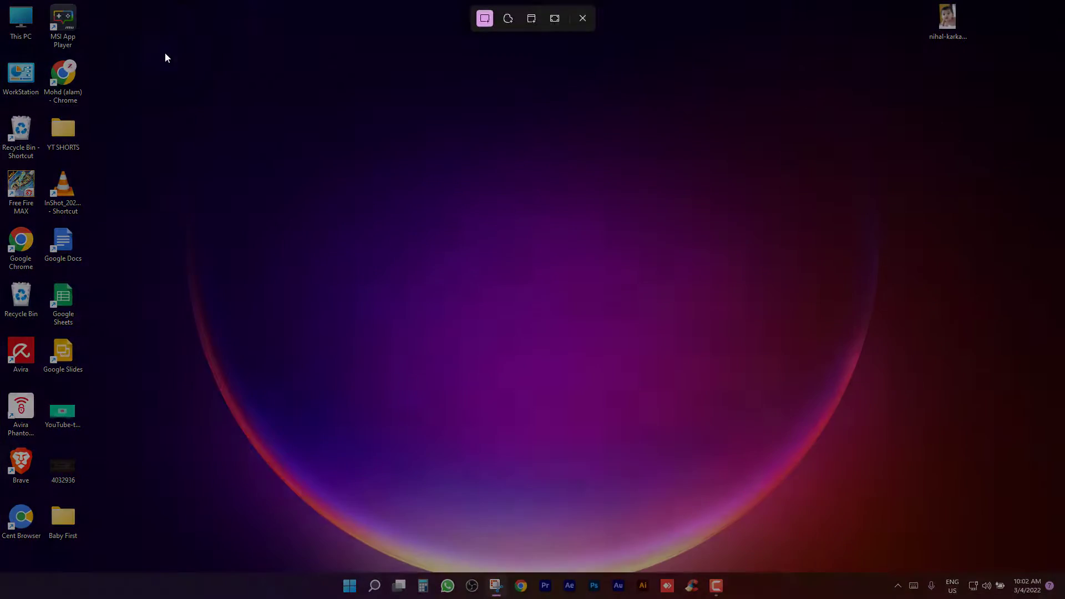
pyautogui.moveTo(164, 37); pyautogui.dragTo(918, 516)
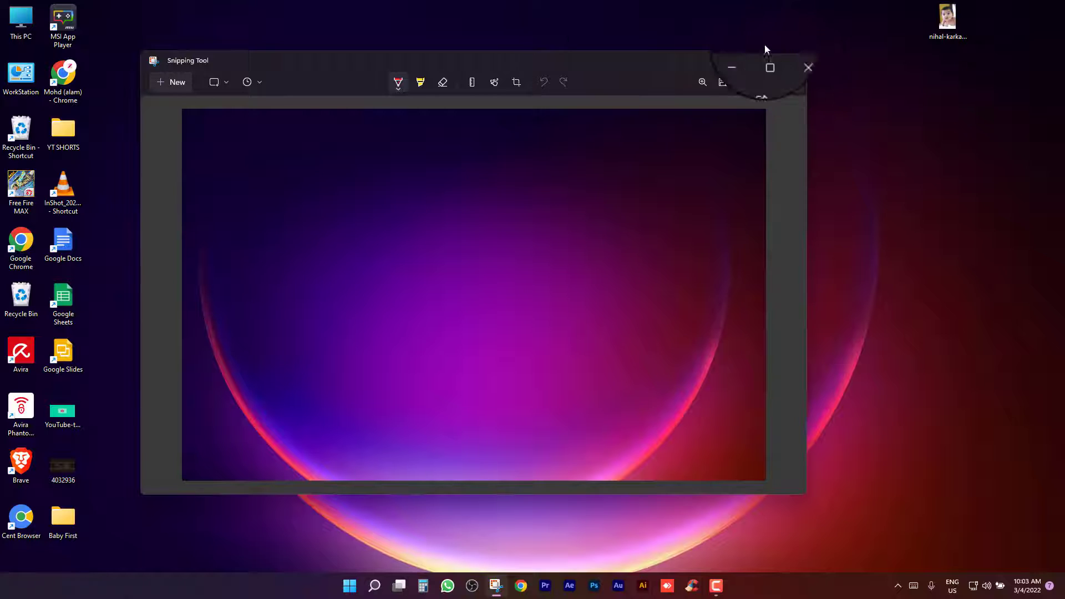
pyautogui.click(792, 58)
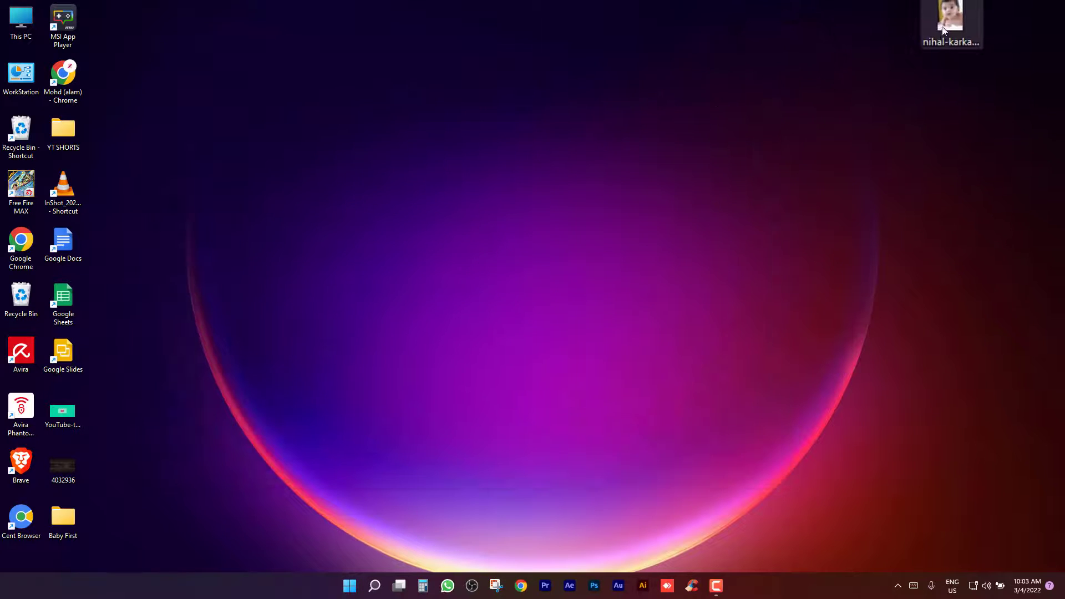
# Open the baby photo from the desktop in the Photos app and bring up Snipping Tool over it.
pyautogui.doubleClick(958, 14)
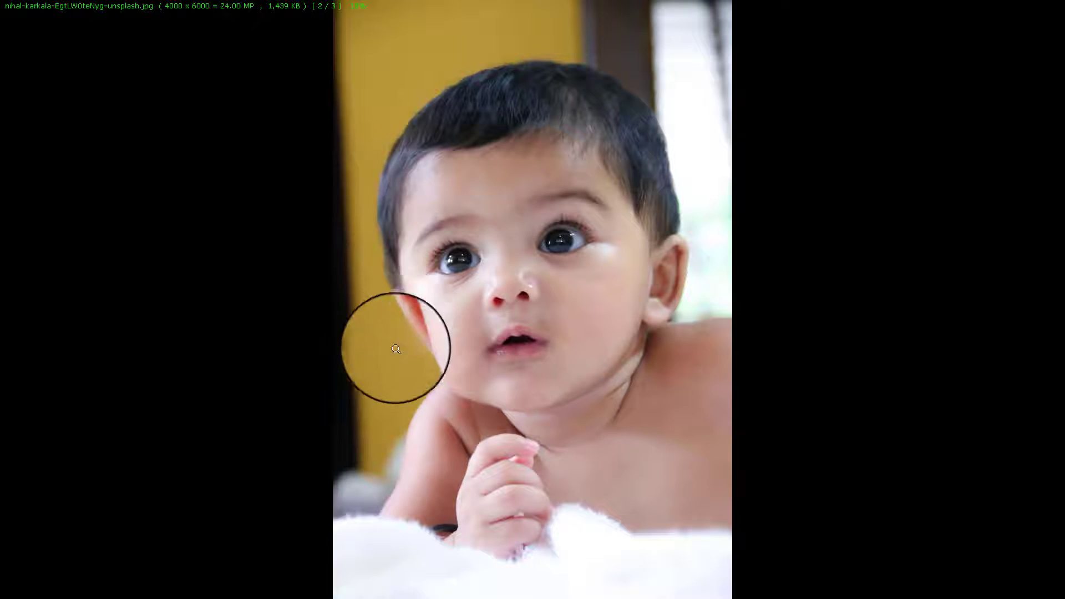
pyautogui.click(1058, 8)
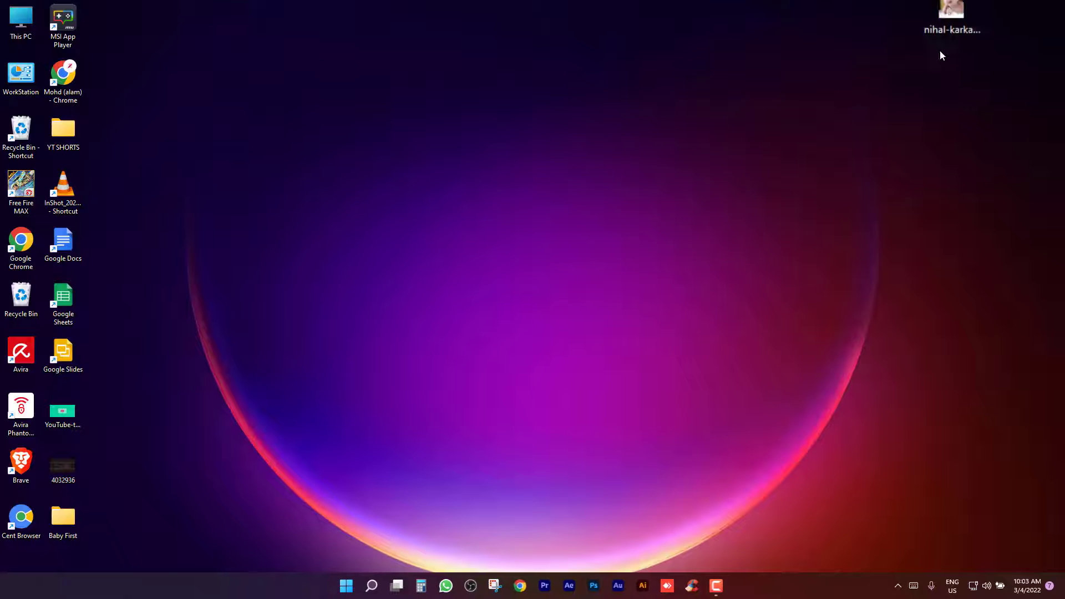
pyautogui.rightClick(950, 20)
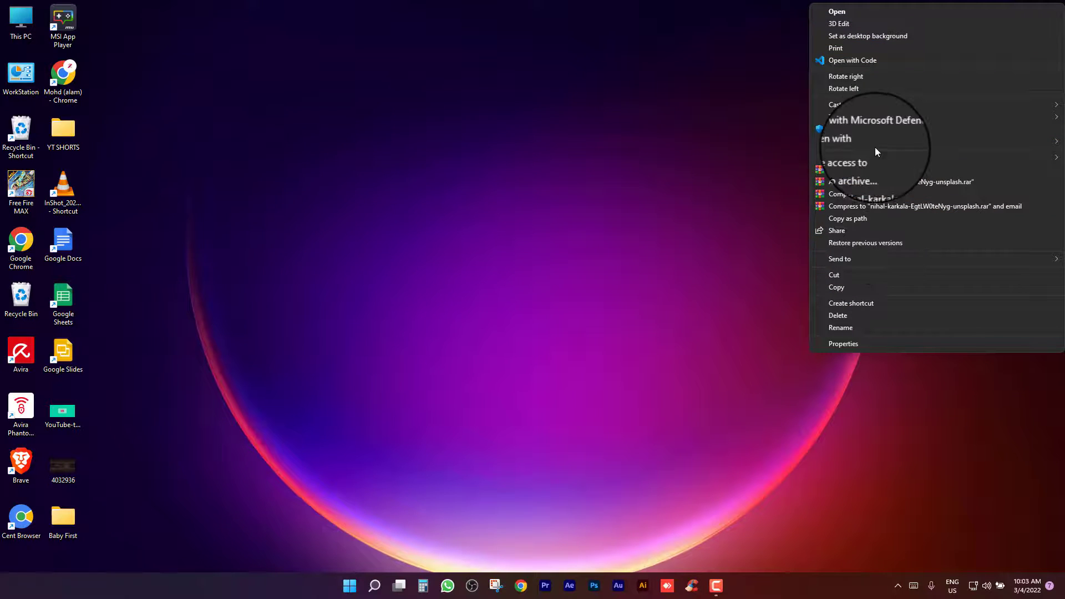
pyautogui.moveTo(870, 141)
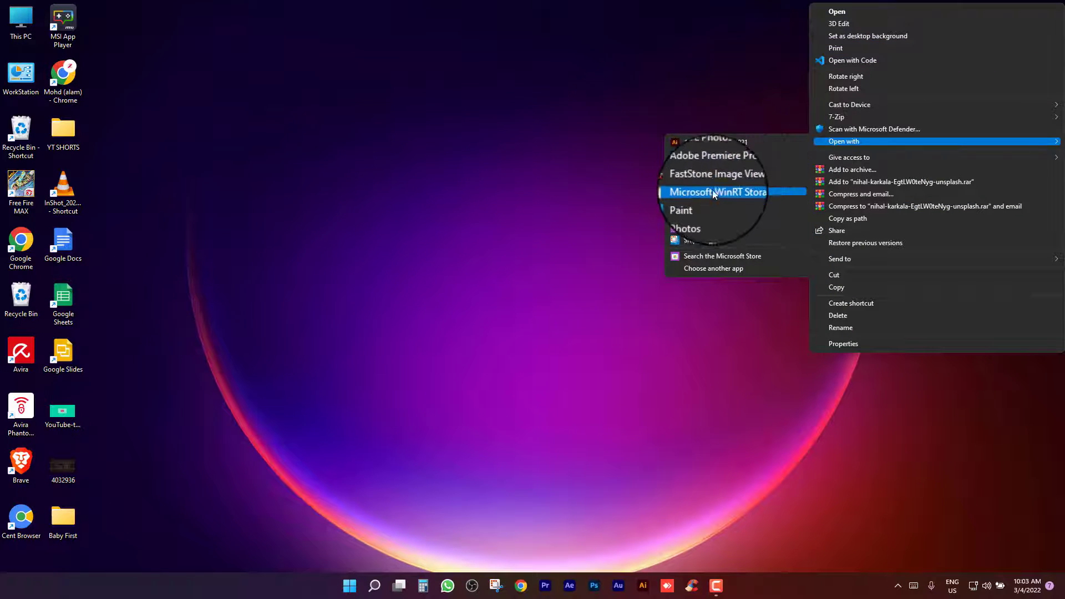
pyautogui.click(710, 215)
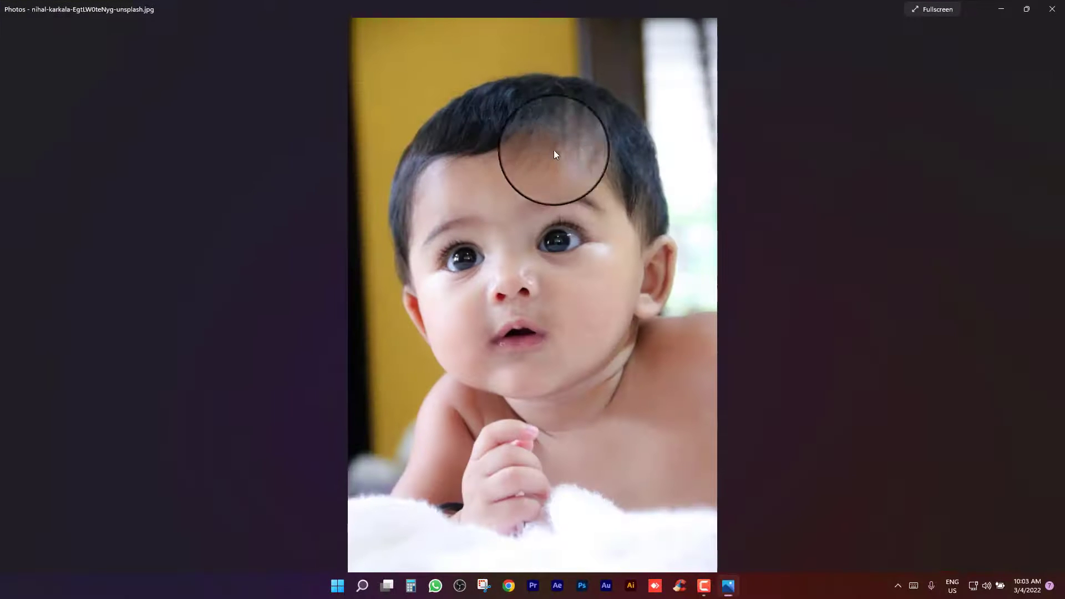
pyautogui.click(484, 585)
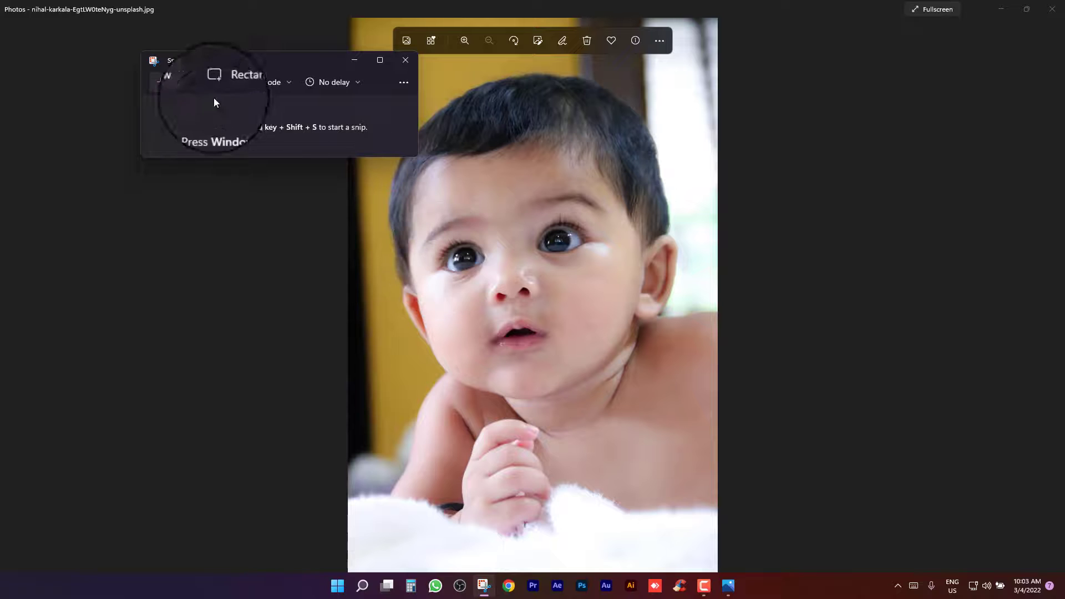
# Snip the baby photo in Rectangle mode with a frame slightly wider than the photo, view the result, and close it.
pyautogui.click(284, 80)
pyautogui.click(265, 108)
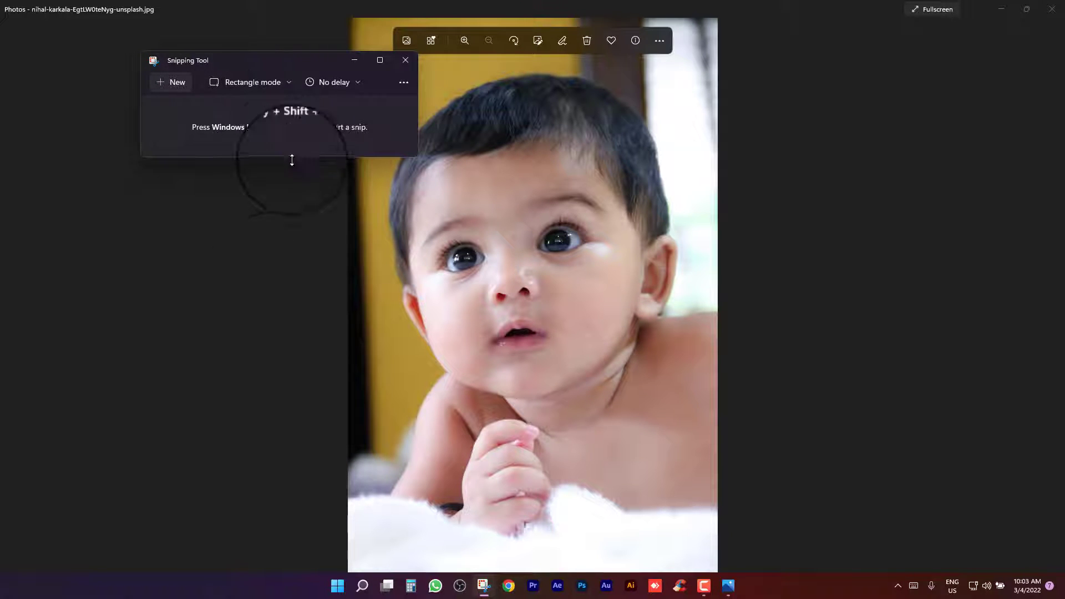
pyautogui.click(171, 82)
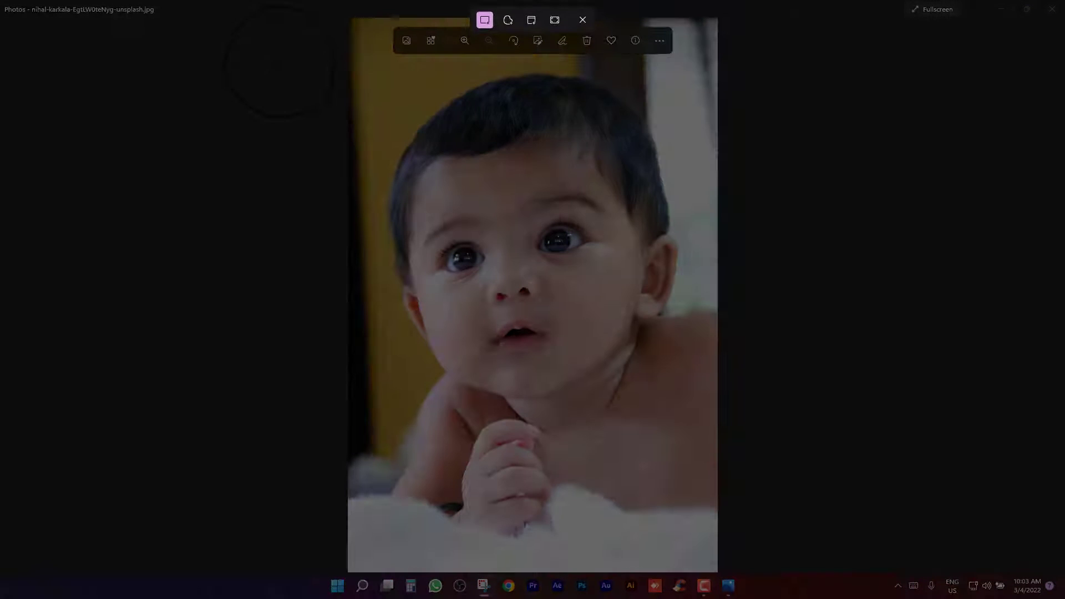
pyautogui.moveTo(280, 61); pyautogui.dragTo(731, 445)
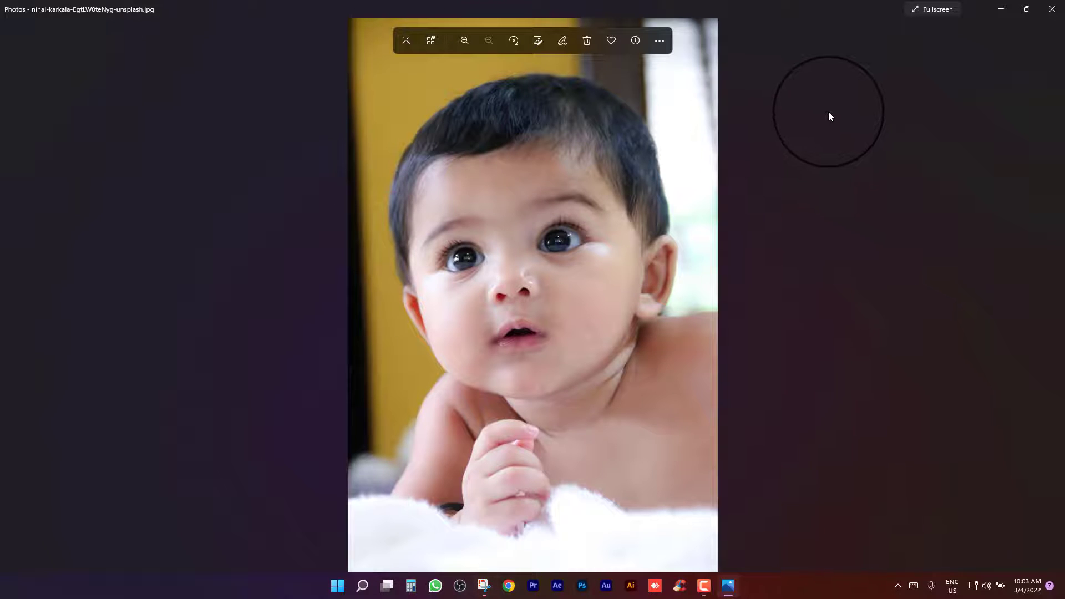
pyautogui.click(476, 584)
pyautogui.moveTo(338, 69)
pyautogui.mouseDown()
pyautogui.moveTo(214, 67)
pyautogui.moveTo(338, 67)
pyautogui.mouseUp()
pyautogui.click(792, 59)
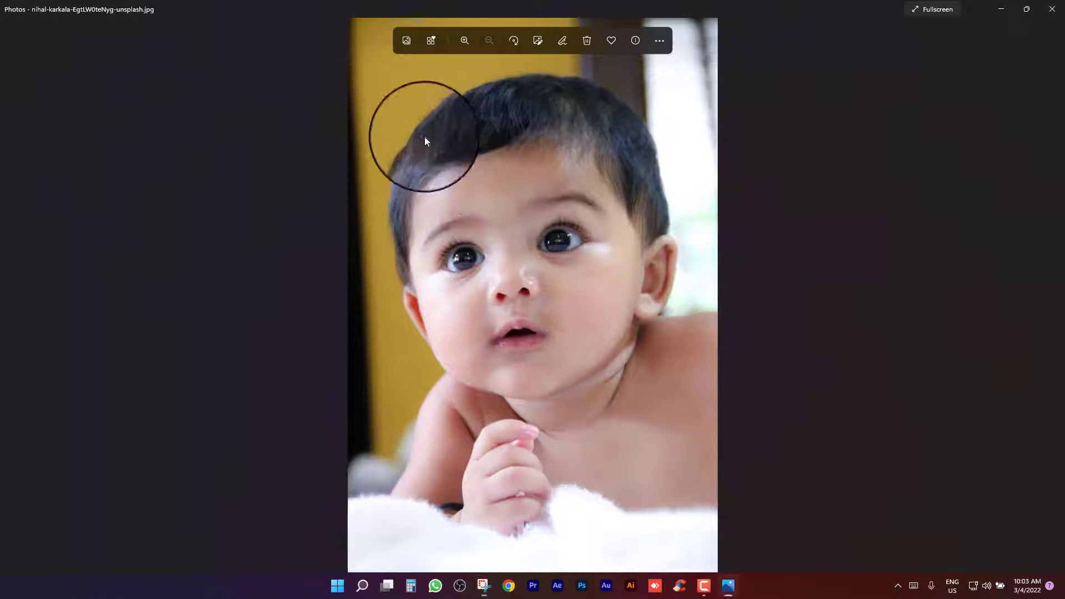
# Capture the Photos window in Window mode, view the resulting snip, and close it.
pyautogui.click(483, 584)
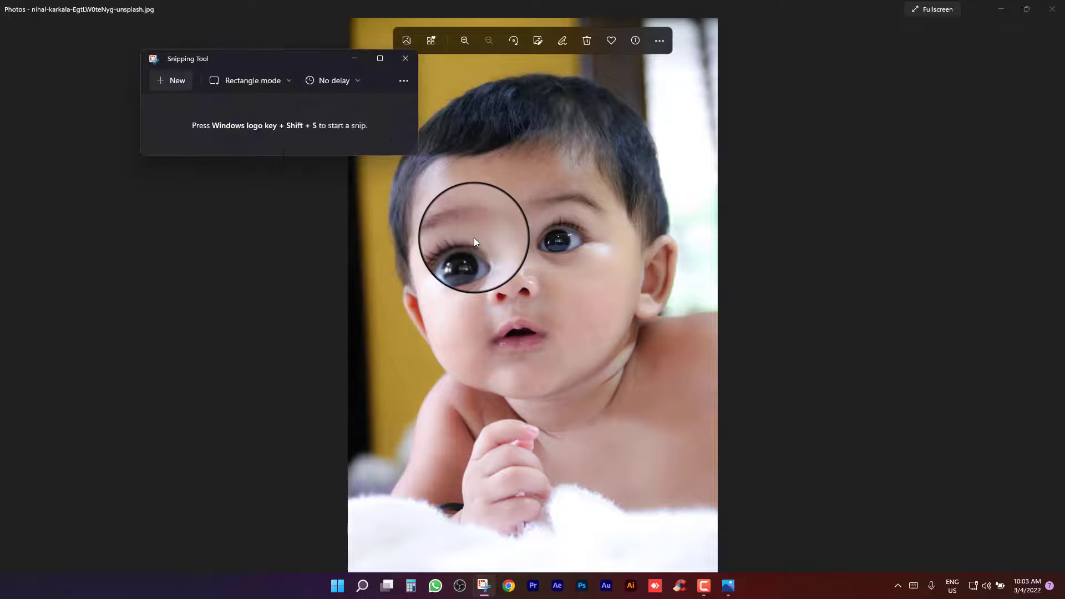
pyautogui.click(286, 81)
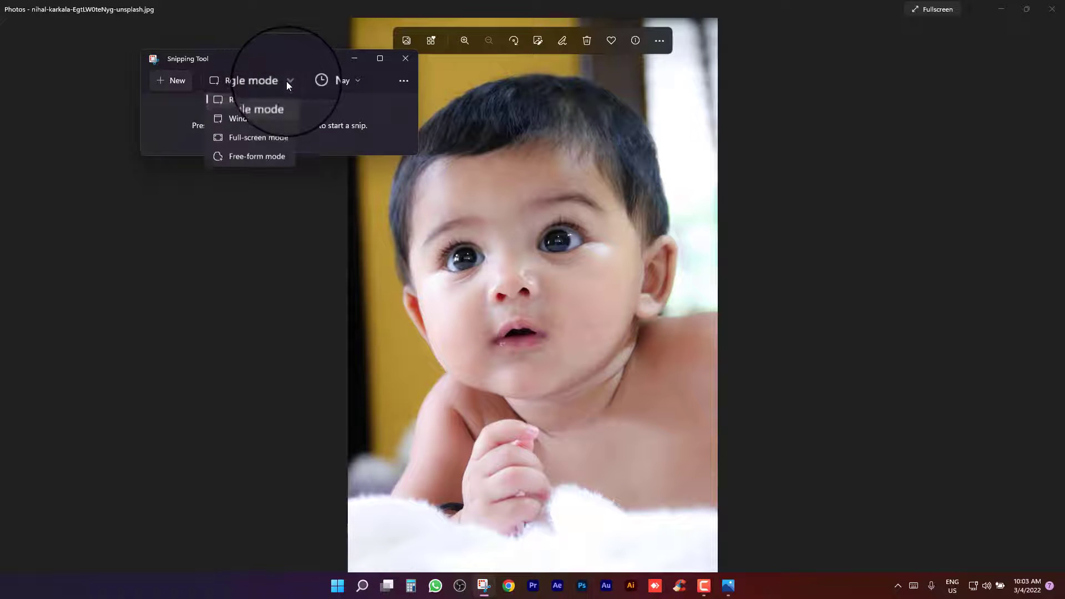
pyautogui.click(268, 122)
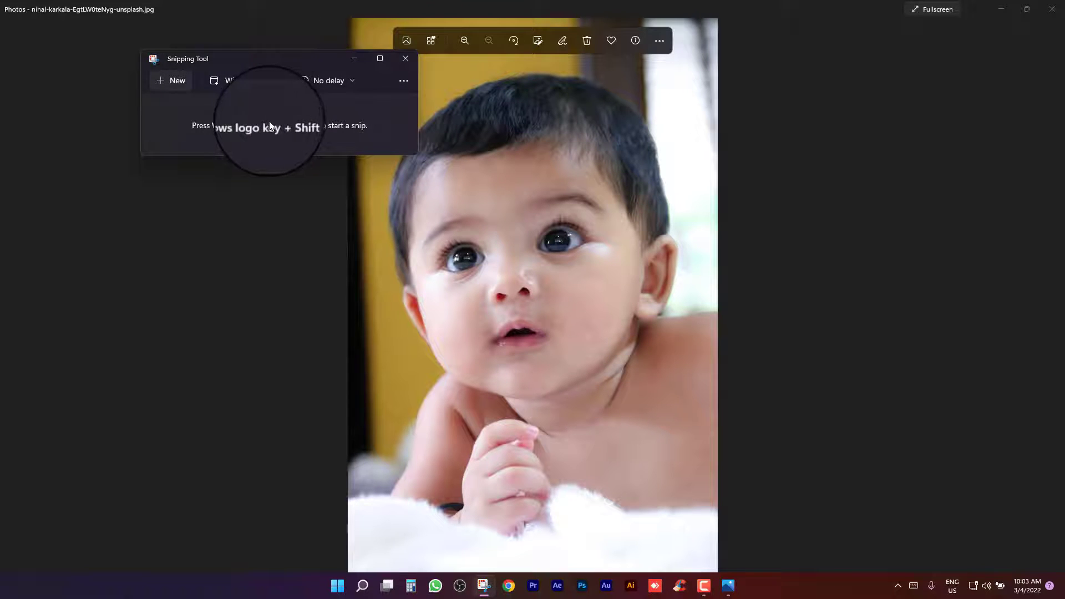
pyautogui.click(173, 80)
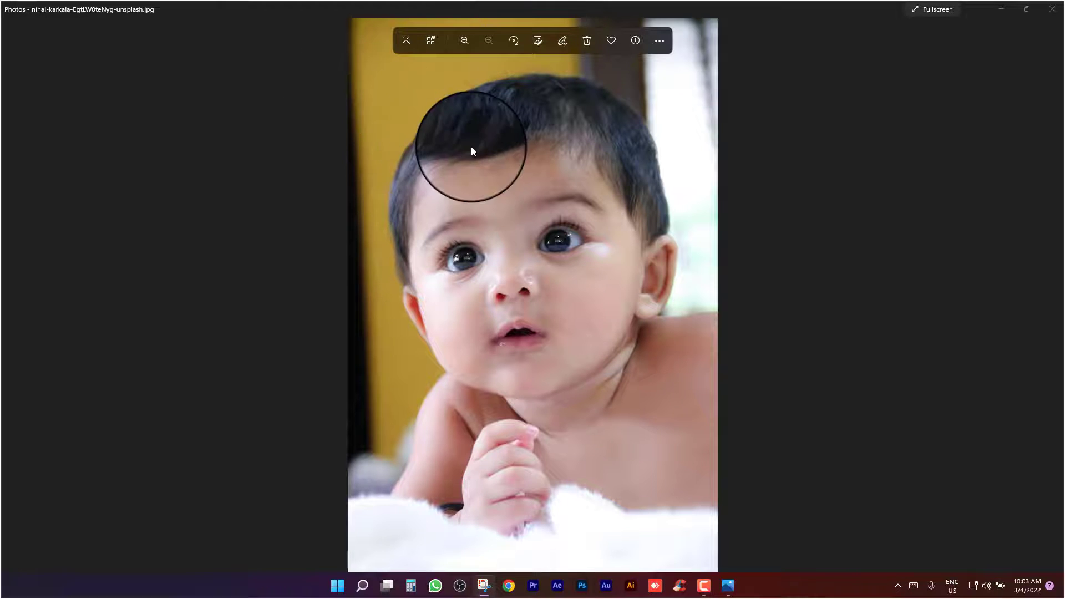
pyautogui.click(471, 146)
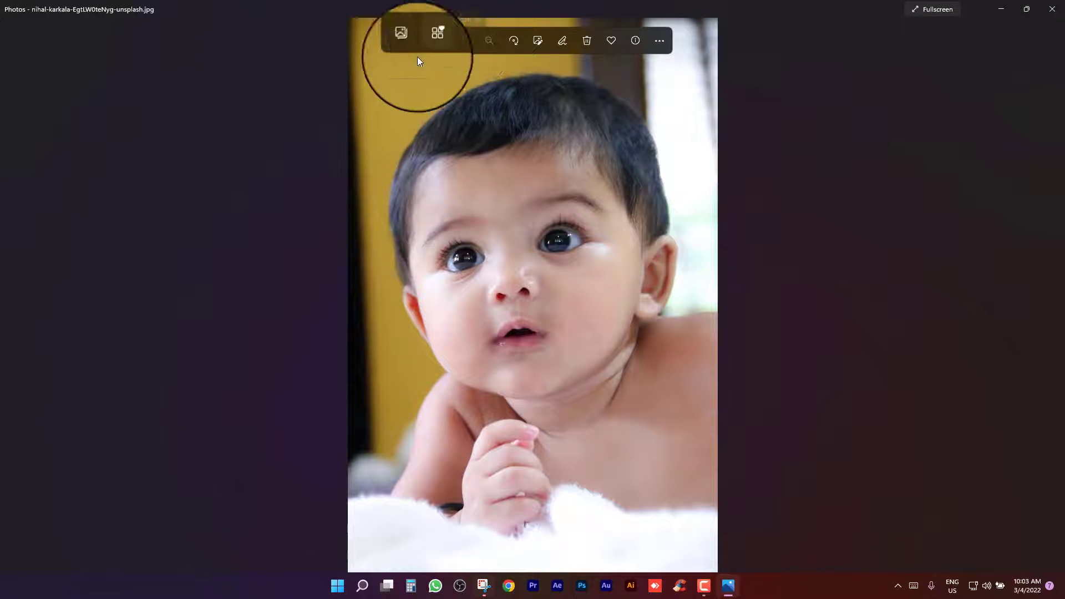
pyautogui.click(484, 588)
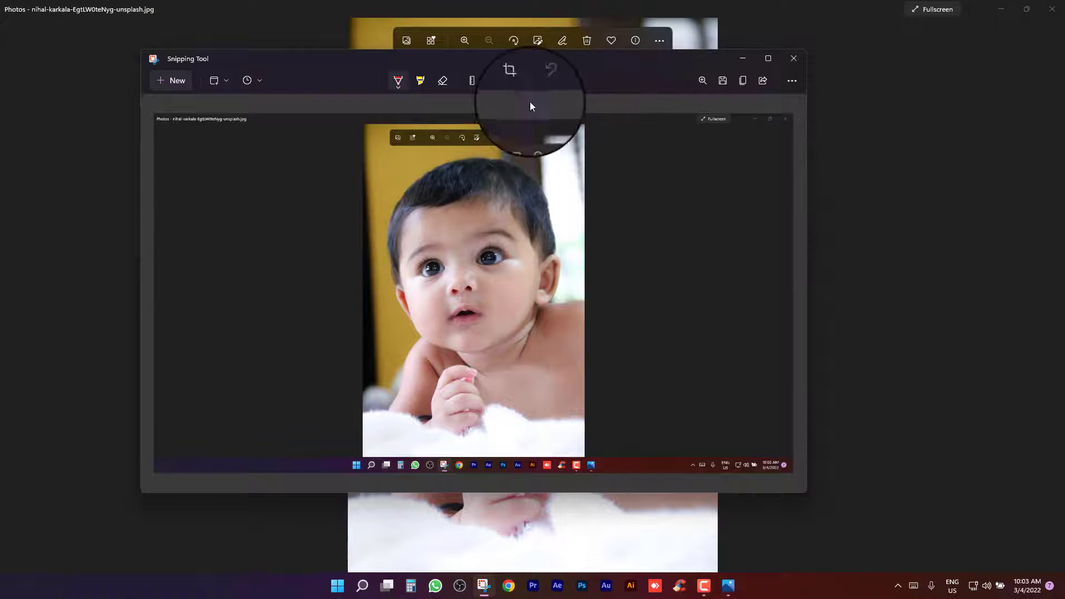
pyautogui.click(793, 64)
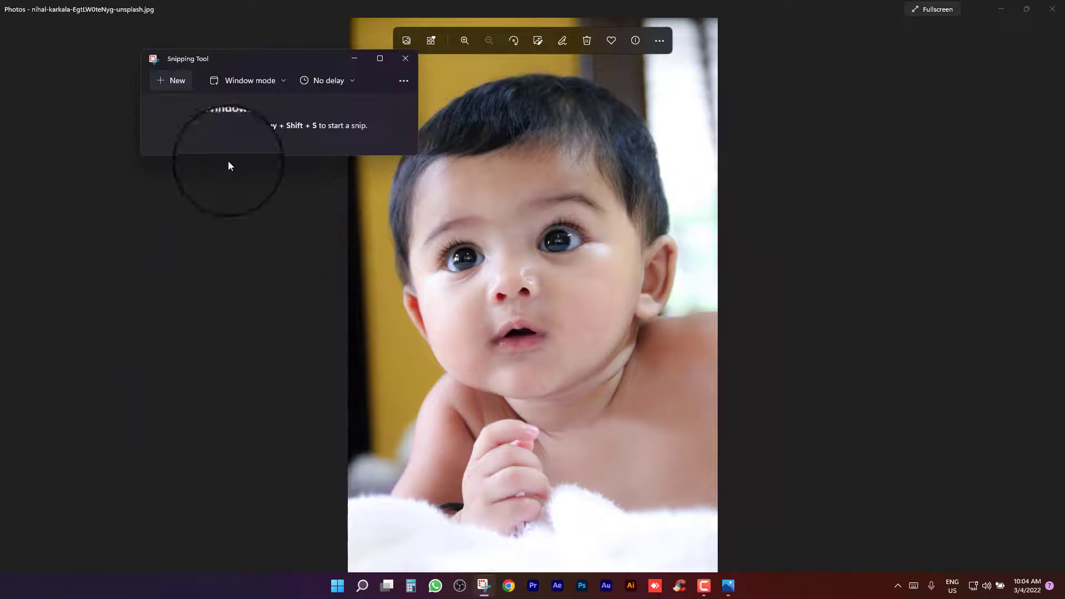
# Take a Full-screen mode snip with the photo open, view the result, and close it.
pyautogui.click(281, 79)
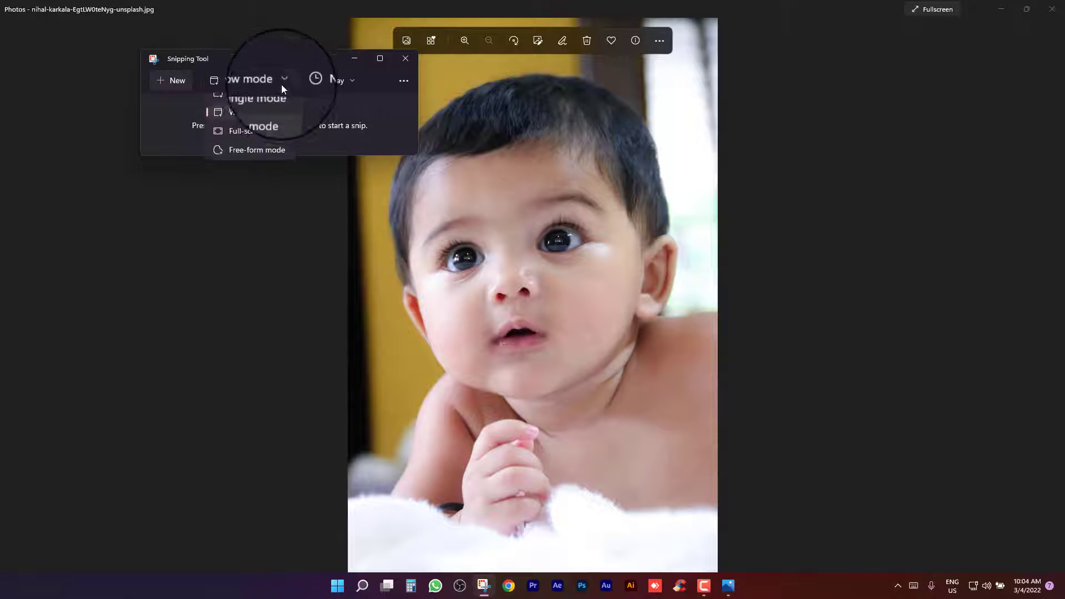
pyautogui.click(268, 142)
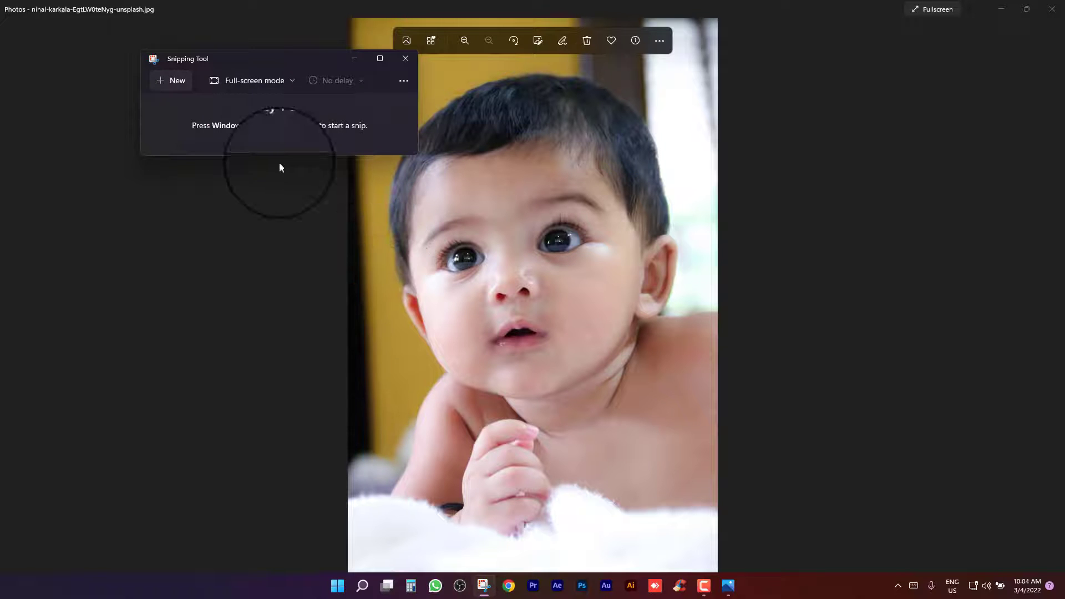
pyautogui.click(166, 81)
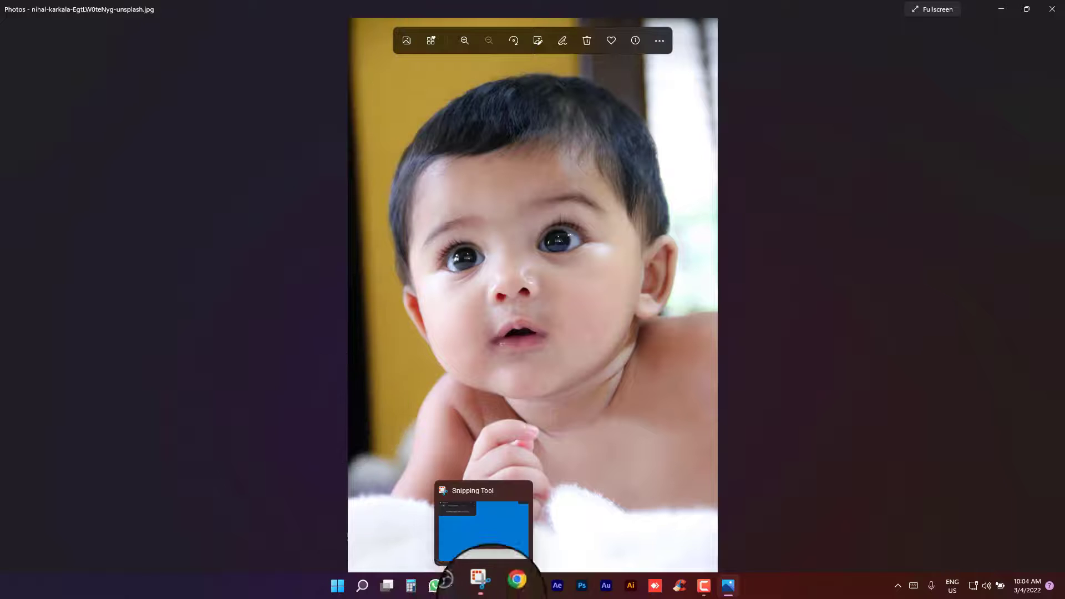
pyautogui.click(485, 592)
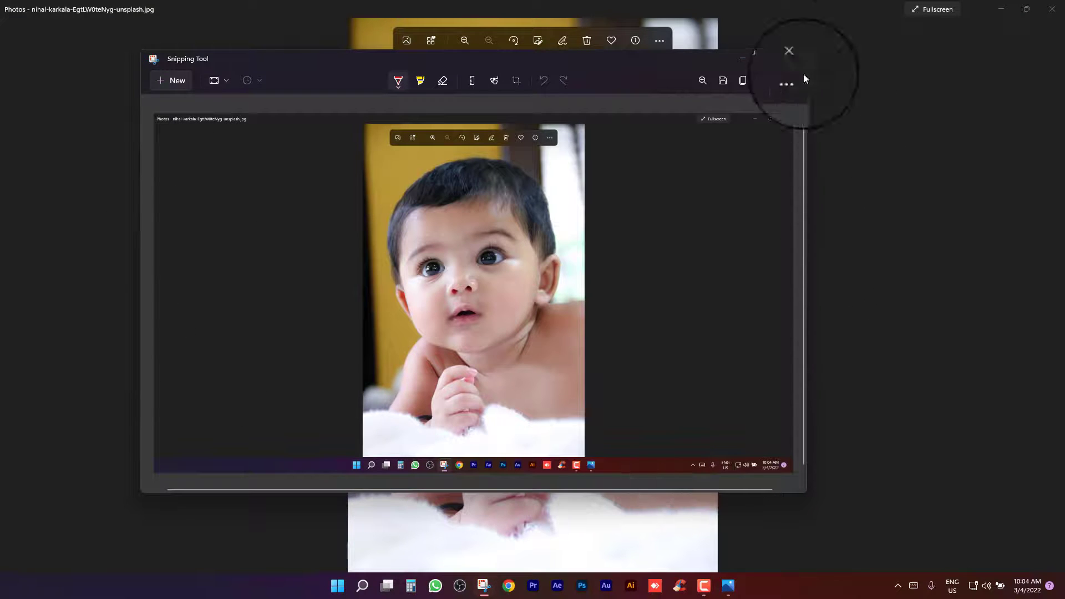
pyautogui.click(790, 59)
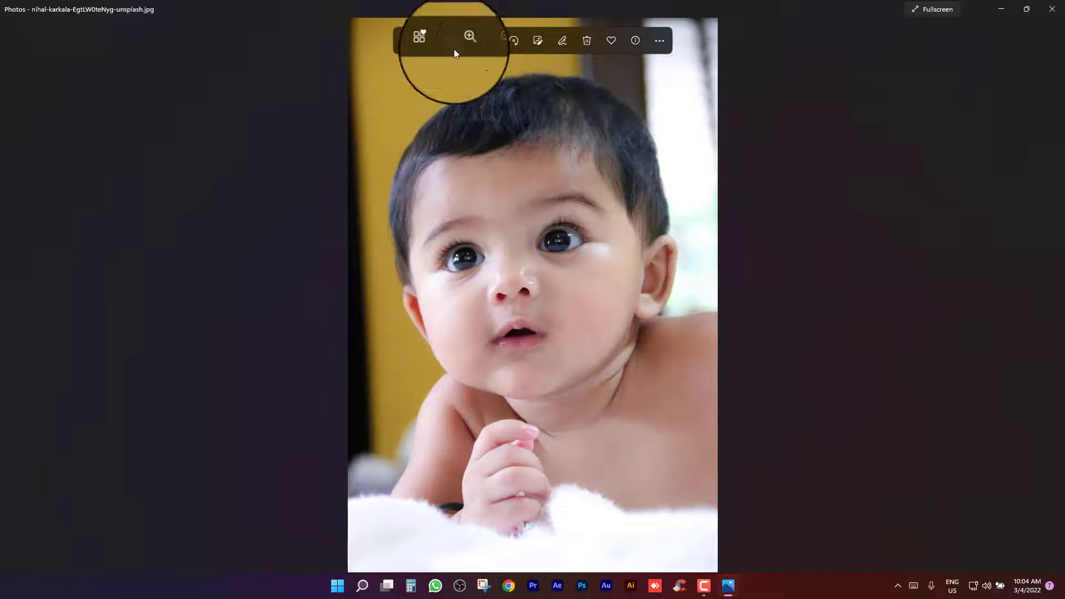
# Snip the baby's head in Free-form mode by tracing around its outline, and open the resulting snip.
pyautogui.click(478, 588)
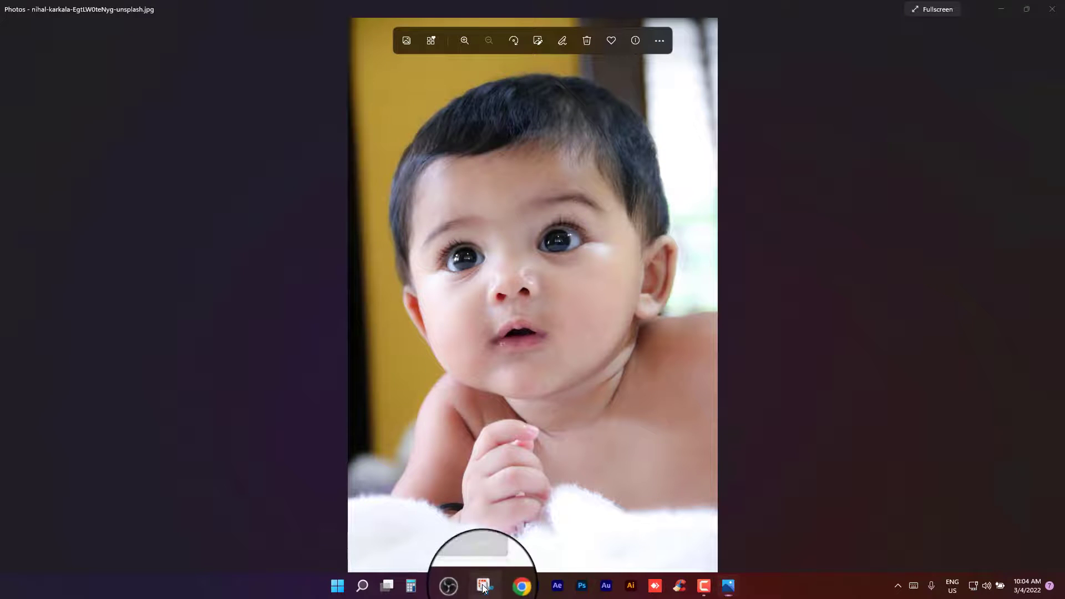
pyautogui.click(266, 80)
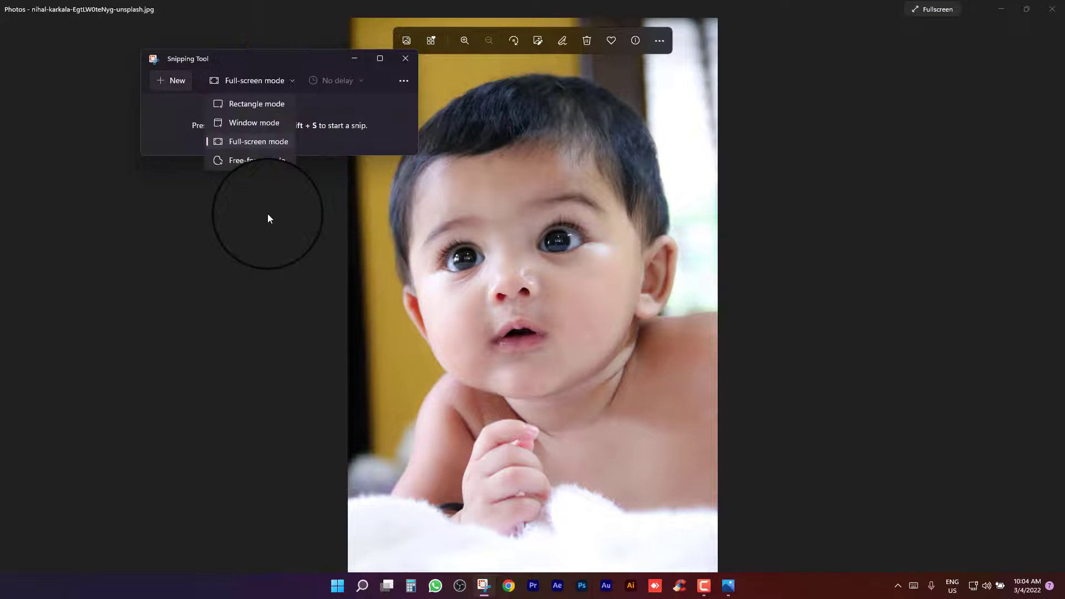
pyautogui.click(243, 160)
pyautogui.click(176, 81)
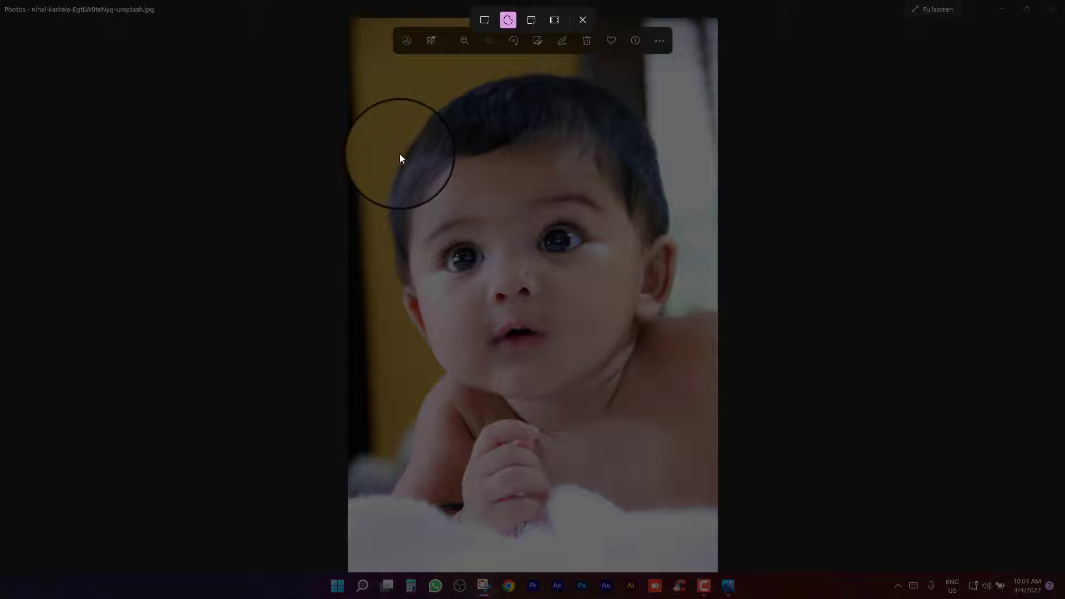
pyautogui.moveTo(399, 155)
pyautogui.mouseDown()
pyautogui.moveTo(419, 118)
pyautogui.moveTo(463, 93)
pyautogui.moveTo(548, 72)
pyautogui.moveTo(590, 80)
pyautogui.moveTo(642, 119)
pyautogui.mouseUp()
pyautogui.moveTo(650, 132)
pyautogui.mouseDown()
pyautogui.moveTo(676, 251)
pyautogui.moveTo(669, 303)
pyautogui.moveTo(634, 366)
pyautogui.moveTo(554, 416)
pyautogui.moveTo(499, 412)
pyautogui.moveTo(441, 375)
pyautogui.moveTo(397, 280)
pyautogui.moveTo(387, 214)
pyautogui.moveTo(401, 153)
pyautogui.mouseUp()
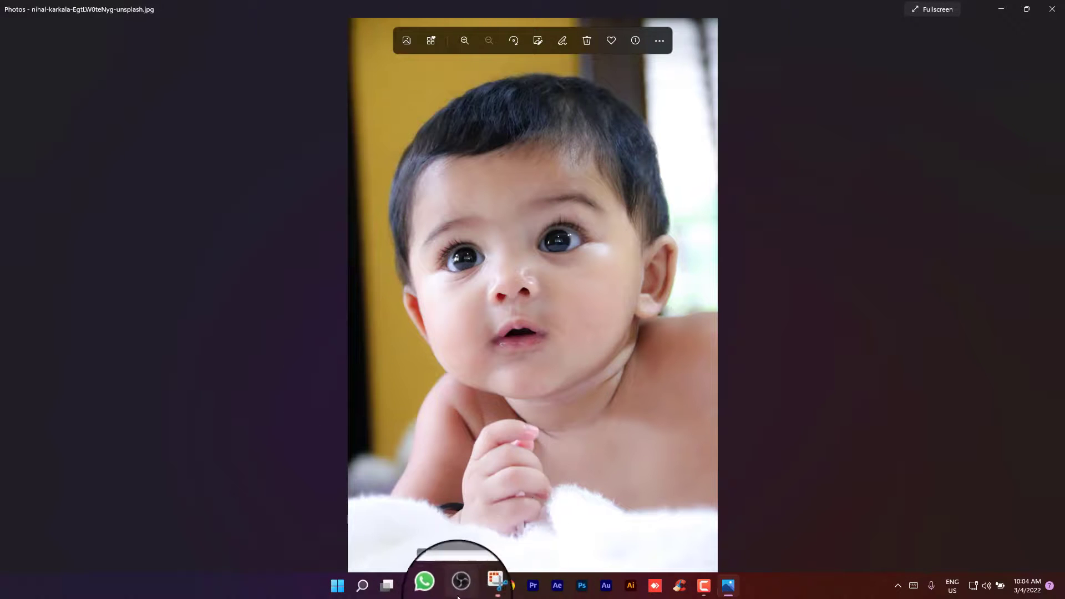
pyautogui.click(484, 585)
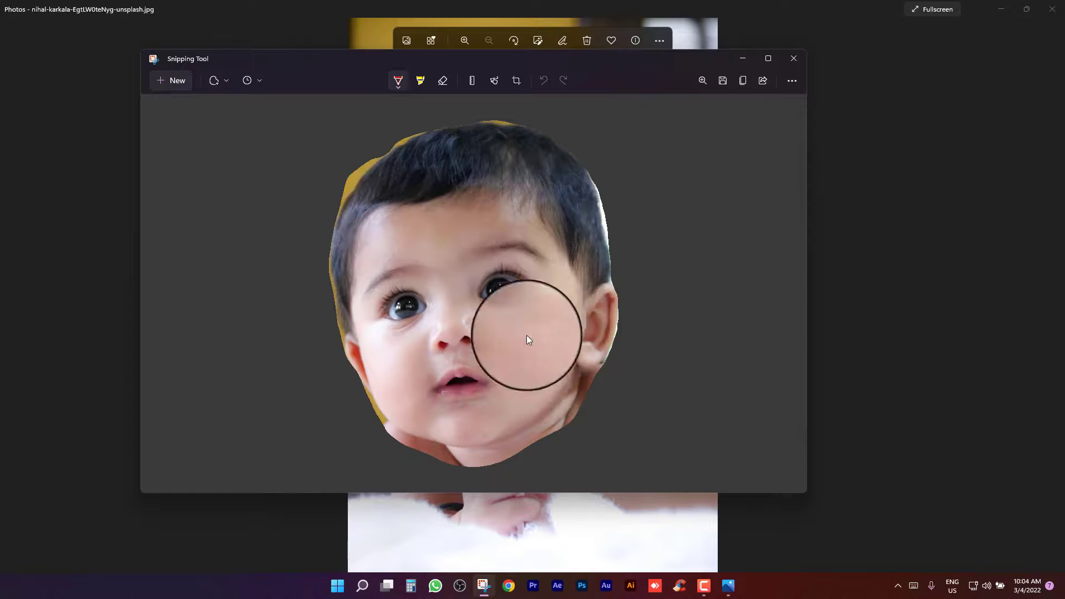
# Try the red pen with a line across the face and two check marks beside the head, undoing every stroke.
pyautogui.moveTo(454, 192)
pyautogui.mouseDown()
pyautogui.moveTo(490, 254)
pyautogui.moveTo(559, 314)
pyautogui.mouseUp()
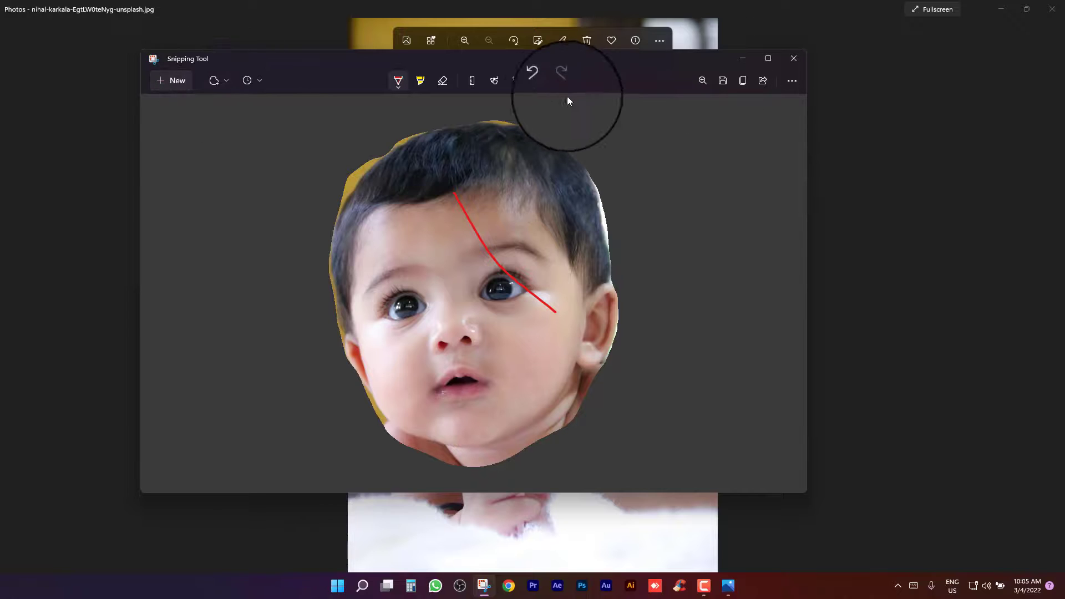
pyautogui.click(548, 81)
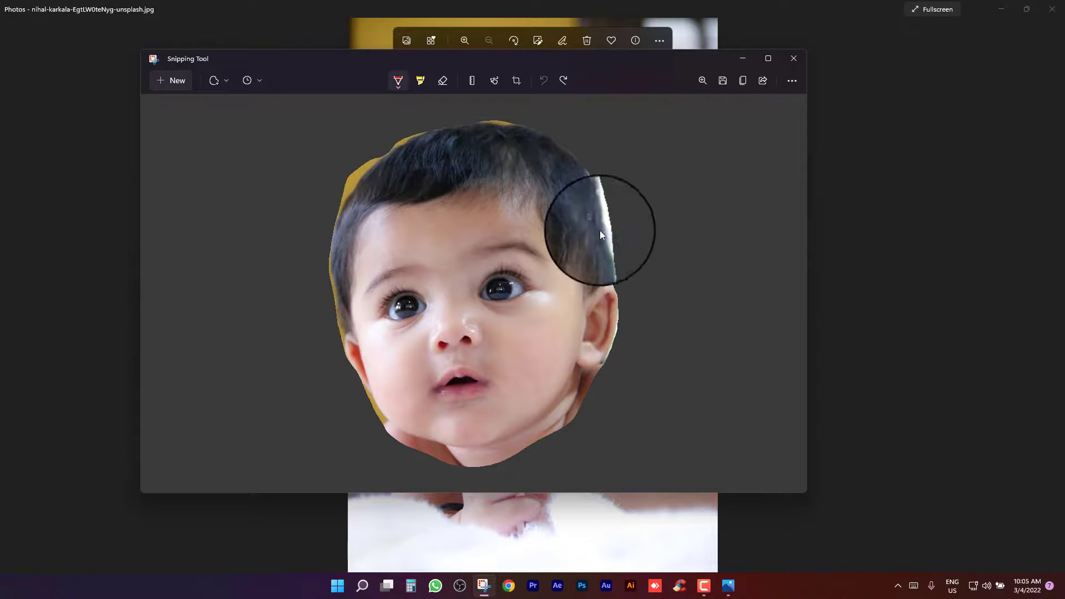
pyautogui.moveTo(591, 217)
pyautogui.mouseDown()
pyautogui.moveTo(598, 233)
pyautogui.moveTo(652, 152)
pyautogui.mouseUp()
pyautogui.moveTo(630, 220); pyautogui.dragTo(686, 178)
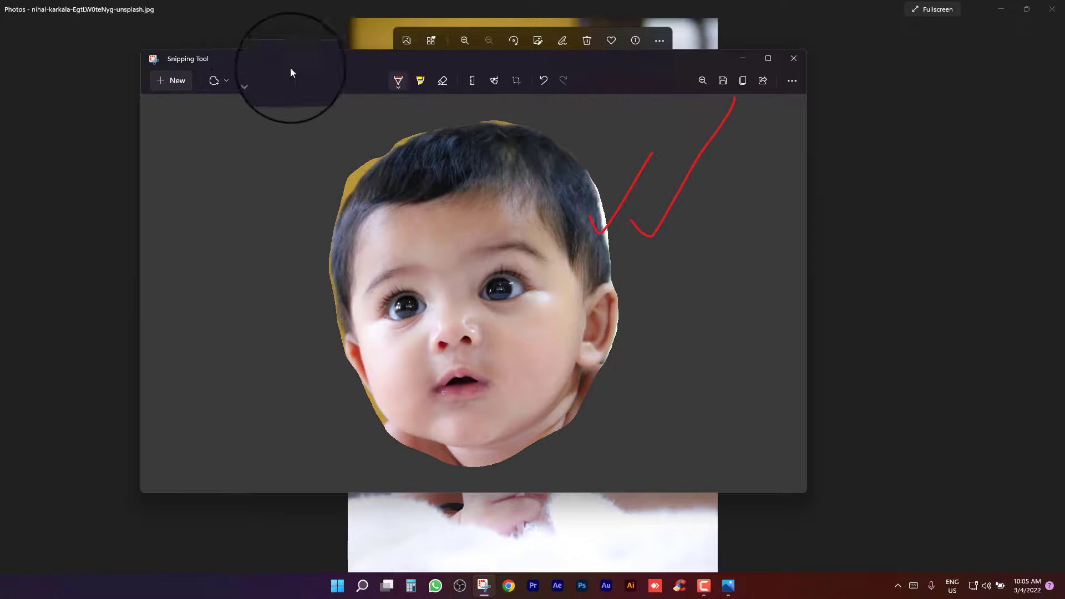
pyautogui.click(544, 81)
pyautogui.click(543, 82)
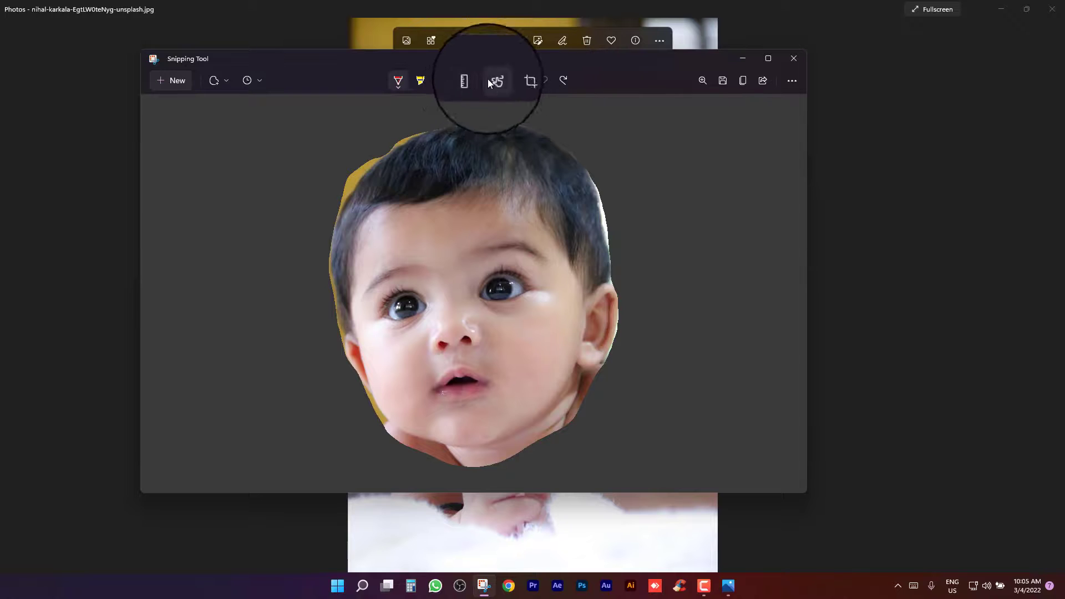
# Show the ruler on the snip and place it horizontally along the canvas's upper edge, undoing the stray pen dot.
pyautogui.click(472, 81)
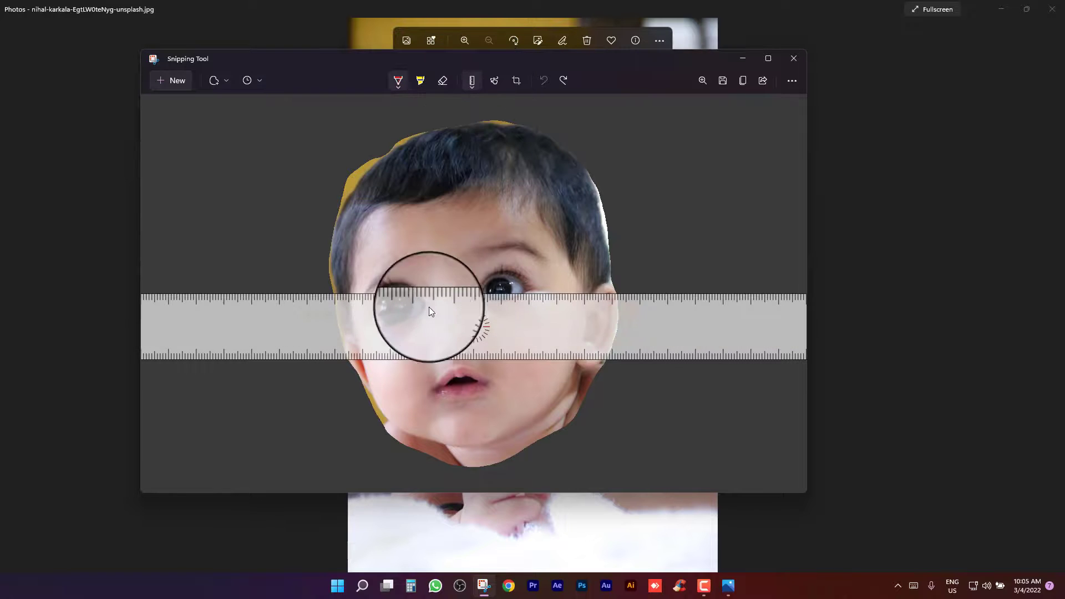
pyautogui.moveTo(472, 317); pyautogui.dragTo(884, 254)
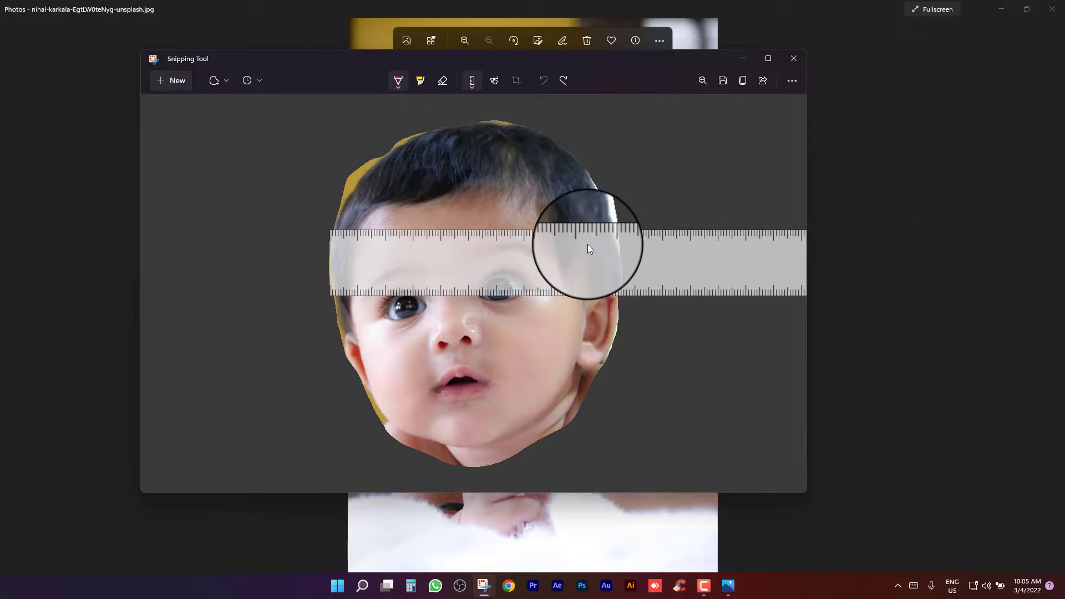
pyautogui.moveTo(587, 244); pyautogui.dragTo(345, 115)
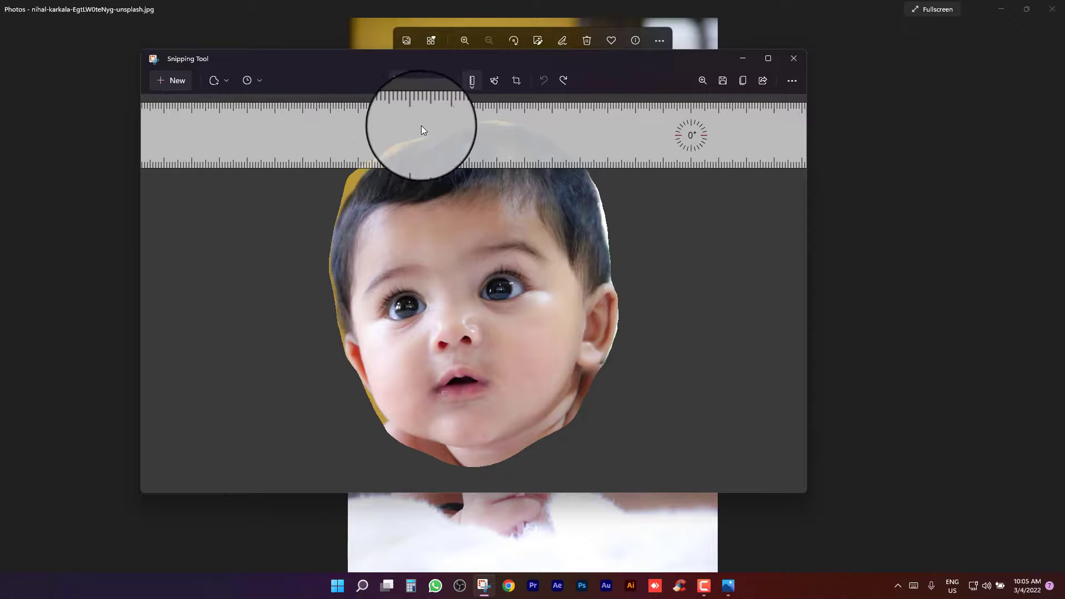
pyautogui.moveTo(421, 125); pyautogui.dragTo(411, 117)
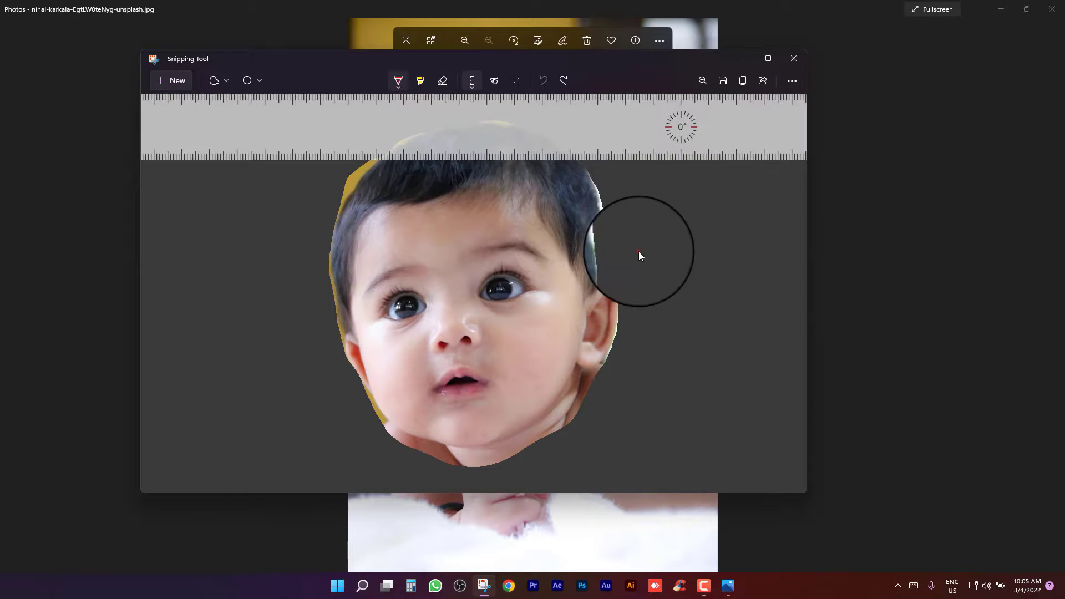
pyautogui.click(638, 251)
pyautogui.click(542, 82)
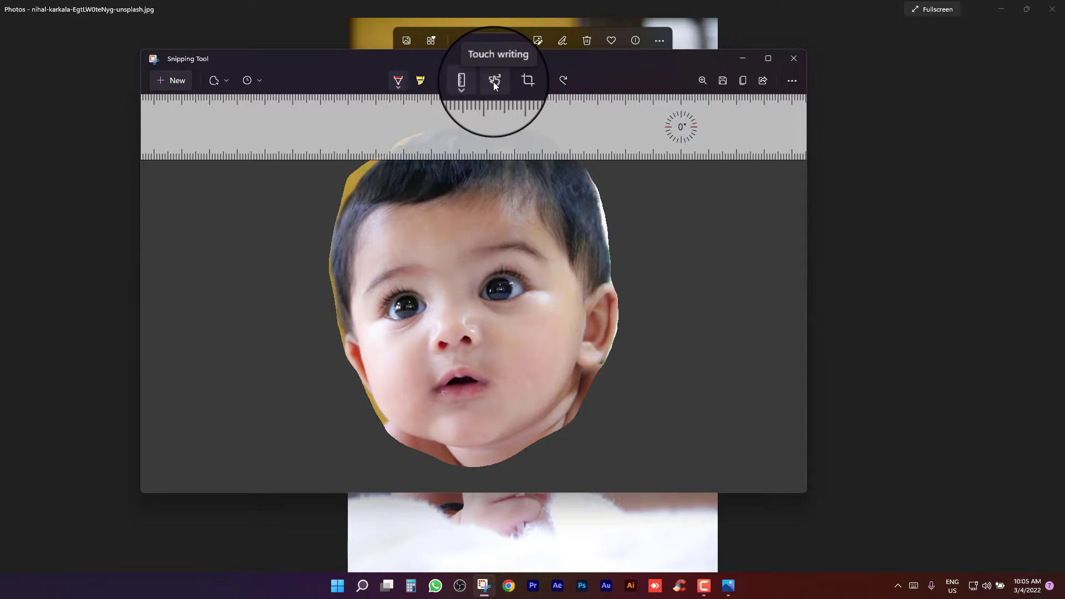
# Turn on touch writing, handwrite "Lim" twice in red beside the face, and close the snip.
pyautogui.click(493, 82)
pyautogui.moveTo(237, 247)
pyautogui.mouseDown()
pyautogui.moveTo(238, 297)
pyautogui.moveTo(262, 267)
pyautogui.moveTo(307, 268)
pyautogui.mouseUp()
pyautogui.click(253, 255)
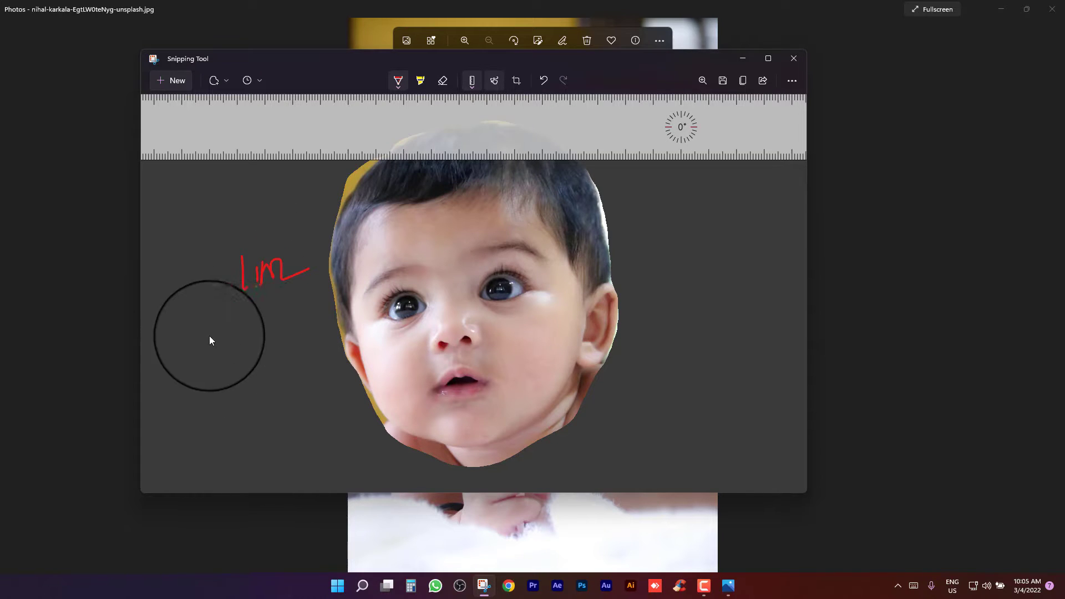
pyautogui.moveTo(180, 322); pyautogui.dragTo(161, 375)
pyautogui.moveTo(171, 384)
pyautogui.mouseDown()
pyautogui.moveTo(201, 377)
pyautogui.moveTo(191, 355)
pyautogui.moveTo(273, 342)
pyautogui.mouseUp()
pyautogui.click(192, 334)
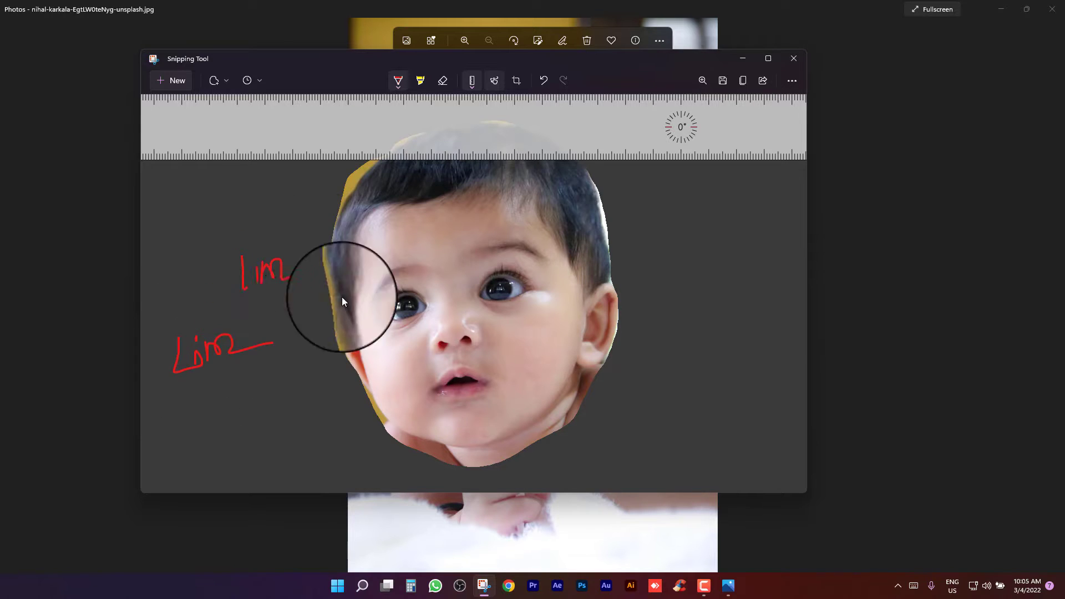
pyautogui.click(794, 60)
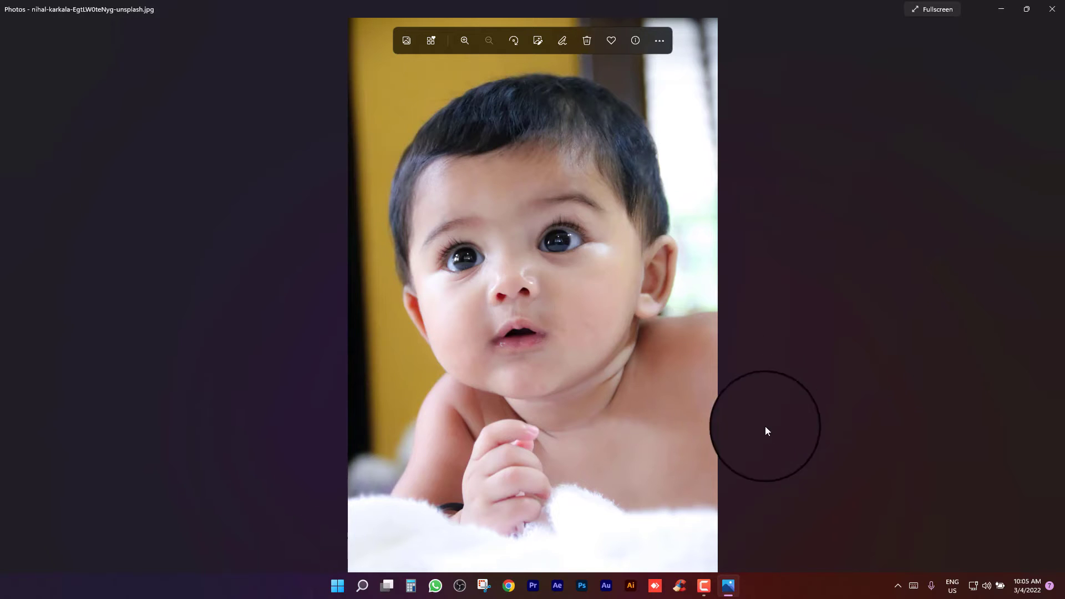
# View the baby photo in full screen, leave that view, and close the Photos app.
pyautogui.click(949, 12)
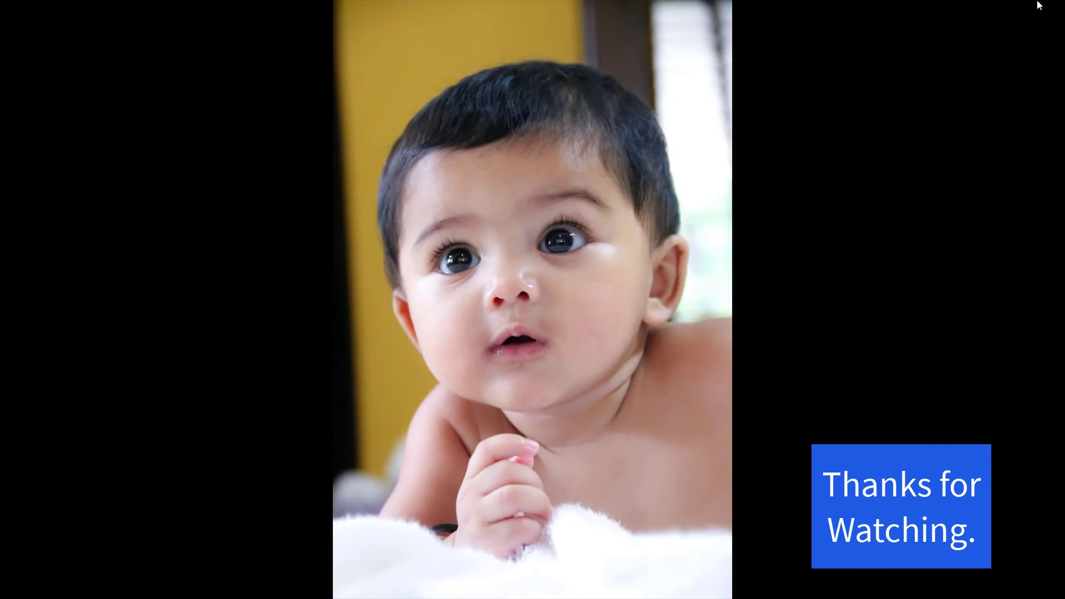
pyautogui.press('Escape')
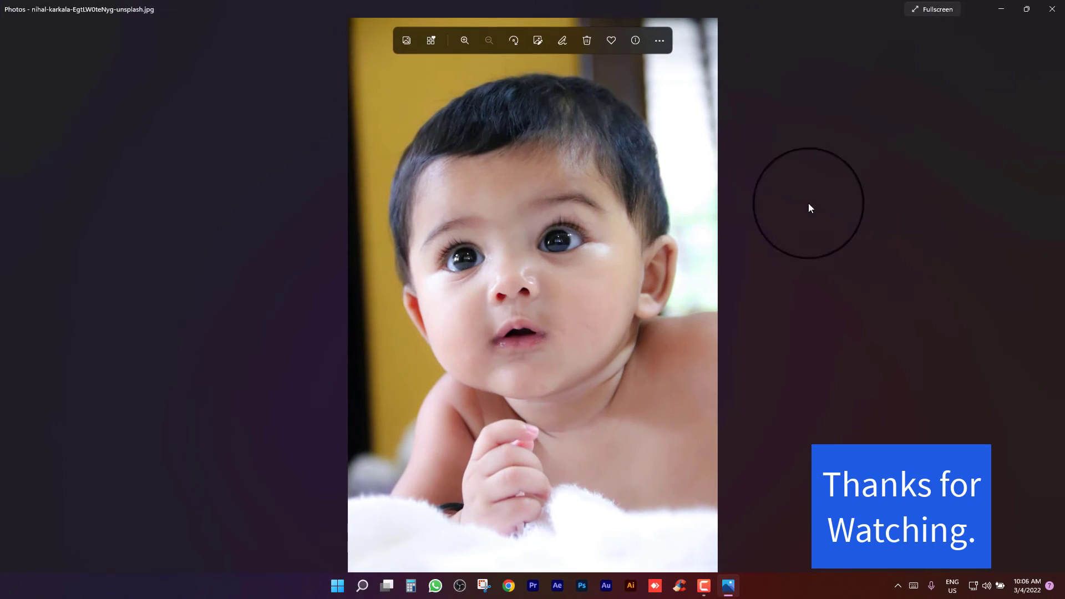
pyautogui.click(1052, 11)
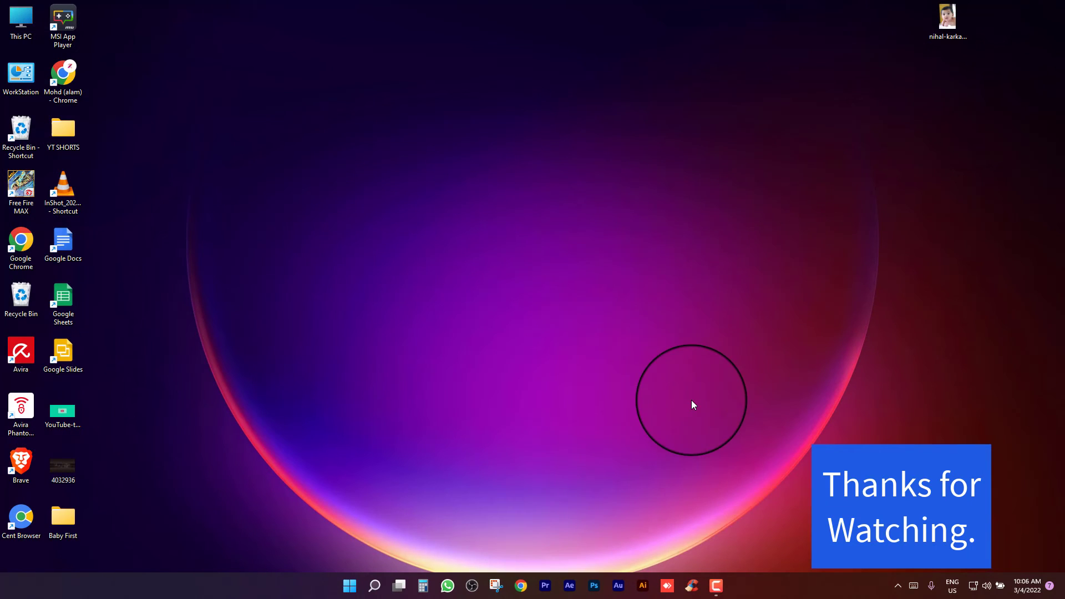